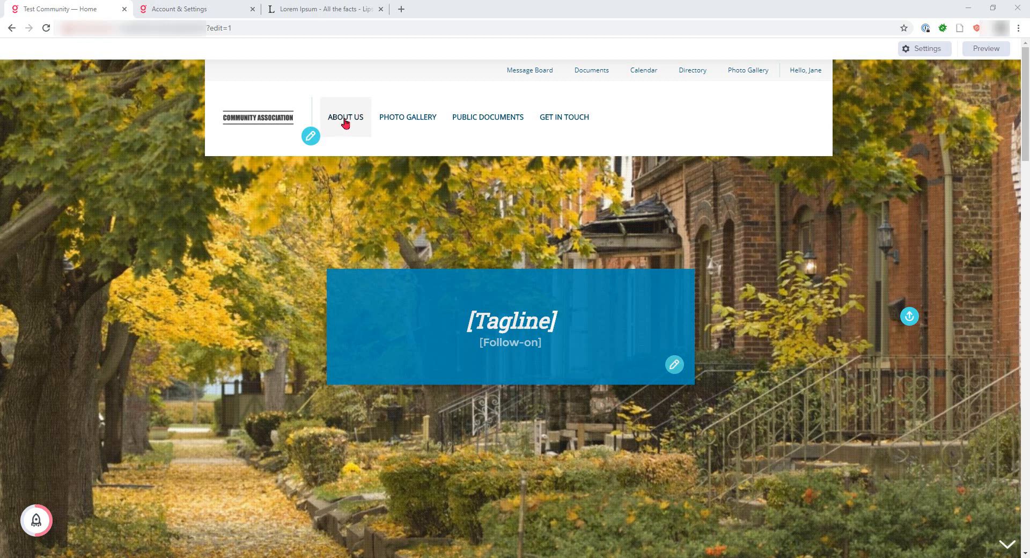
Step: Examine the About Us section's placeholder title and paragraph, and the edit parameter at the end of the page address
scroll(316, 252, "down", 7)
scroll(317, 252, "down", 8)
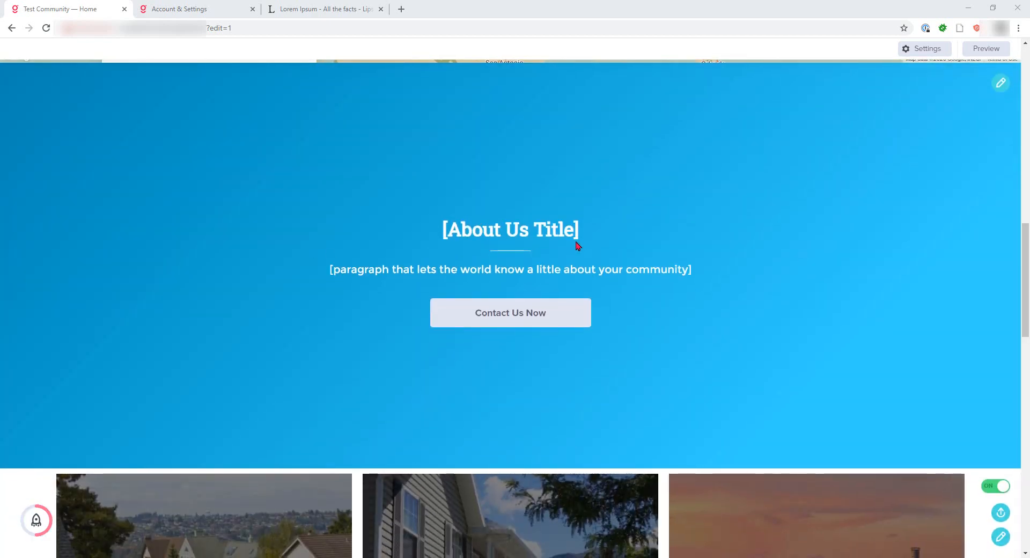
left_click_drag(580, 229, 446, 223)
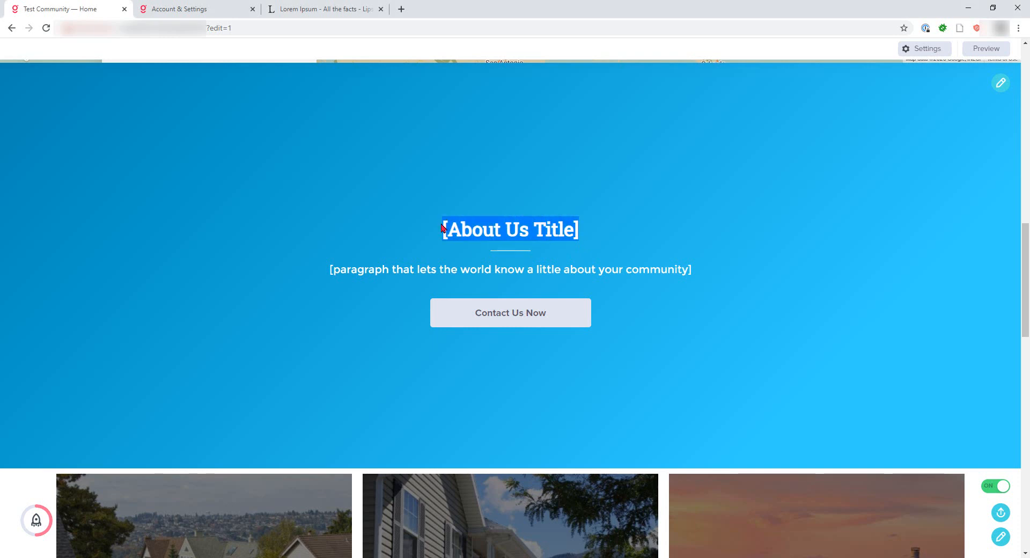
left_click_drag(691, 269, 330, 271)
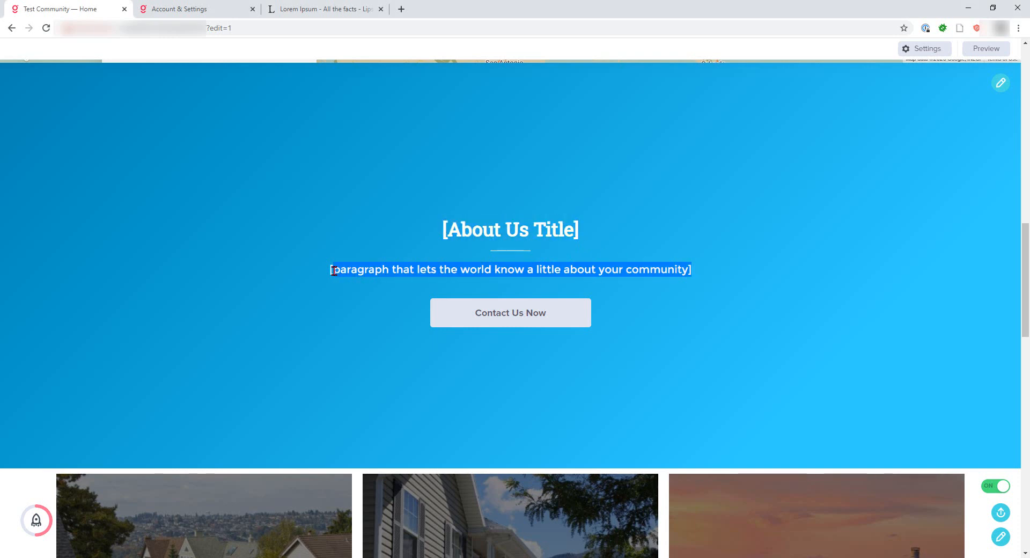
double_click(658, 272)
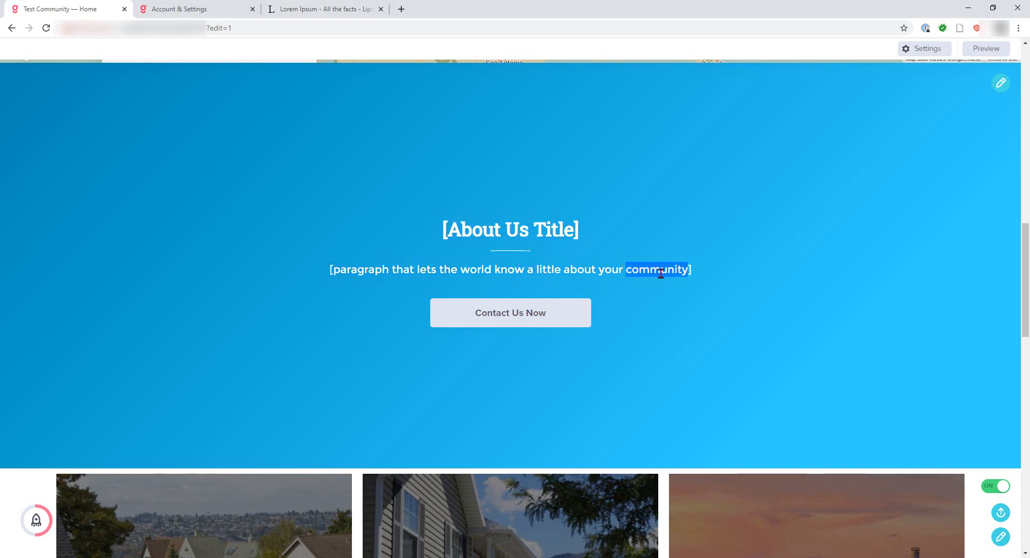
left_click(717, 281)
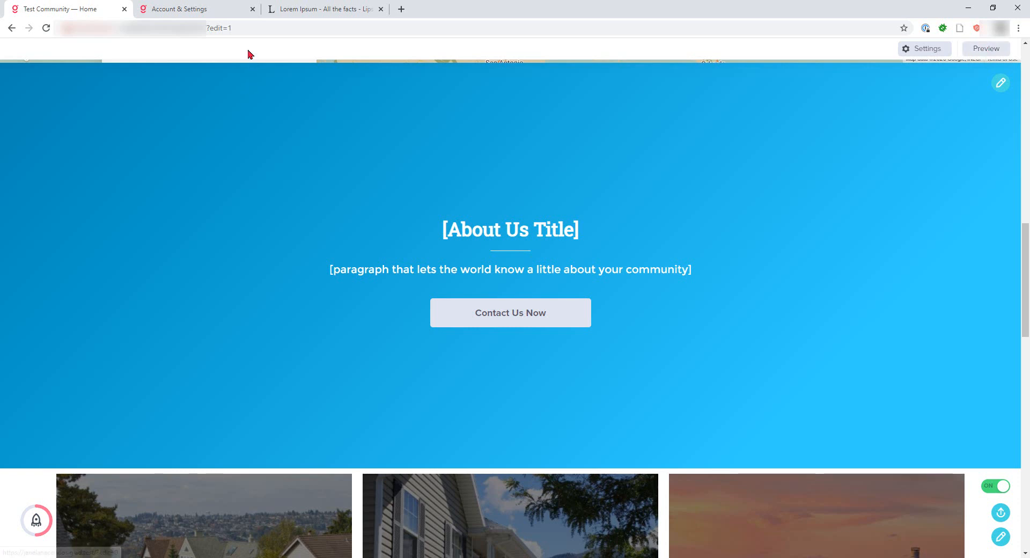
left_click(239, 28)
key("End")
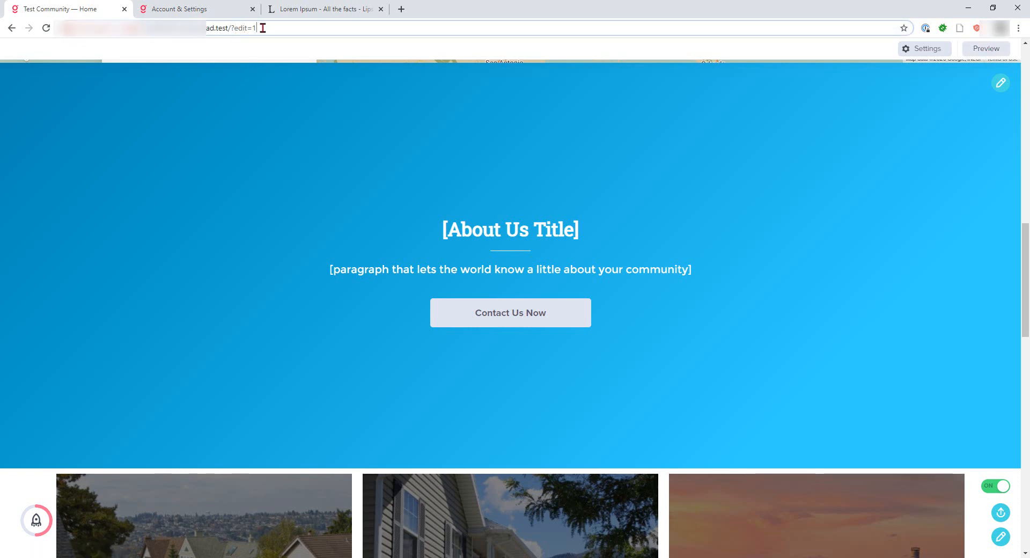
left_click_drag(259, 28, 253, 30)
left_click(327, 104)
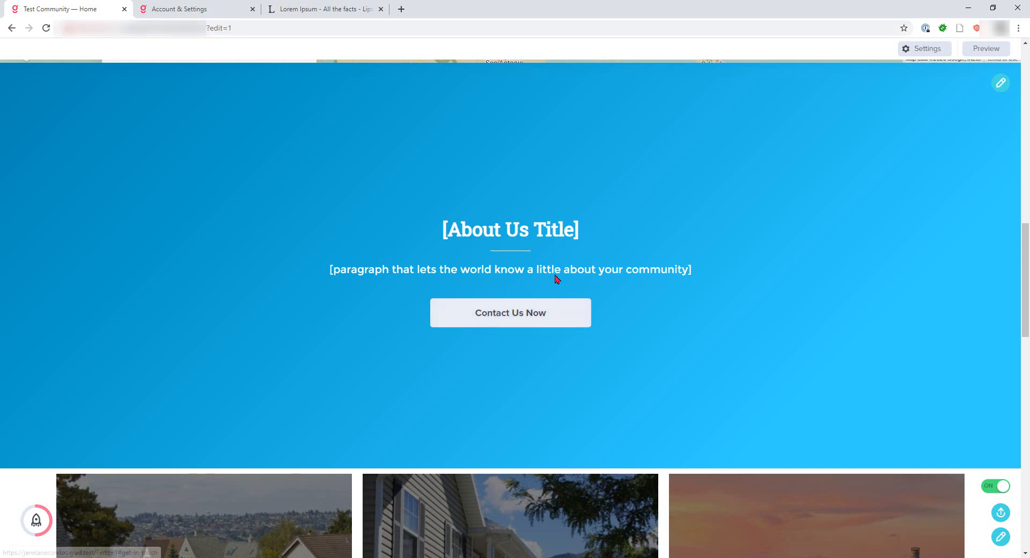
Step: Preview the website and inspect how the unfilled About Us section appears to visitors
left_click(985, 49)
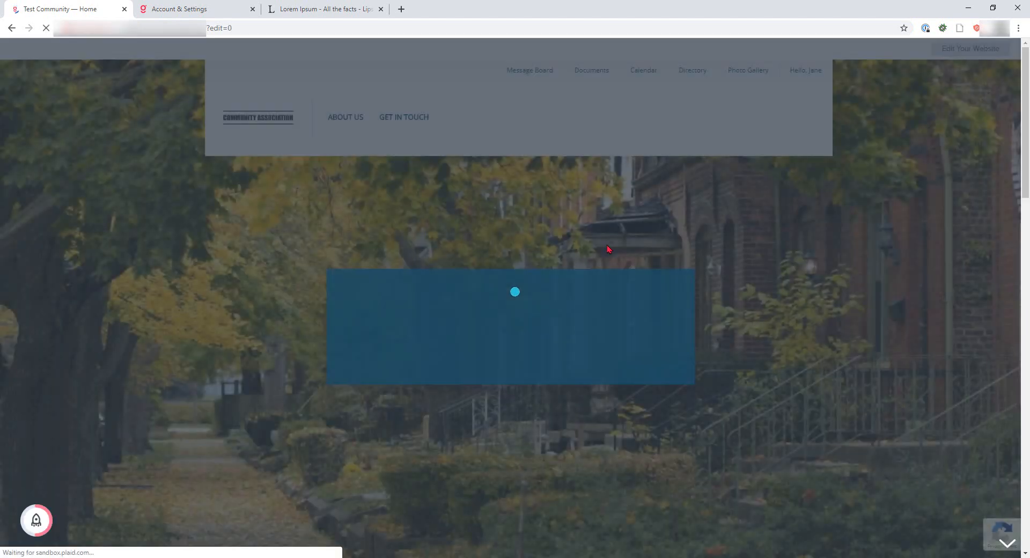
scroll(607, 248, "down", 3)
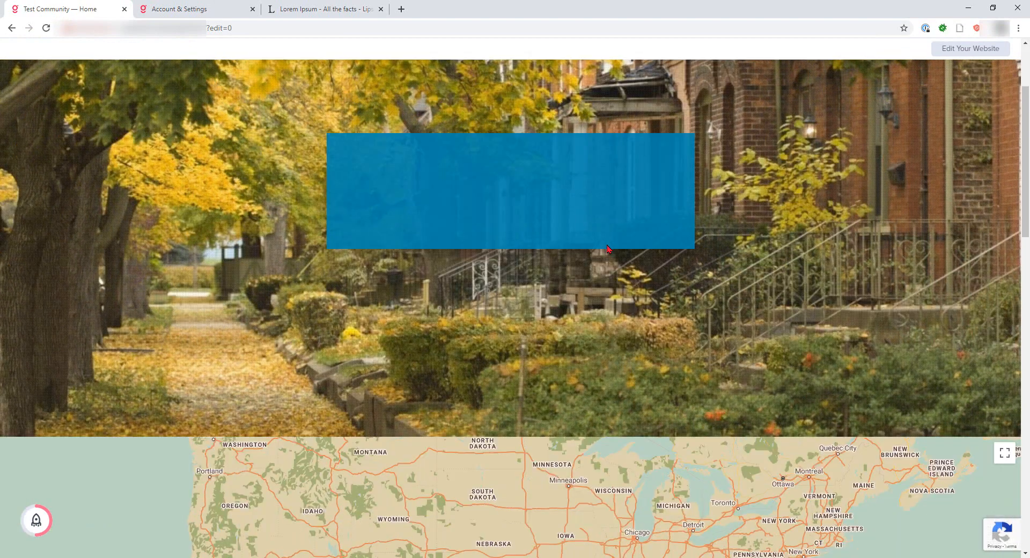
scroll(607, 248, "down", 14)
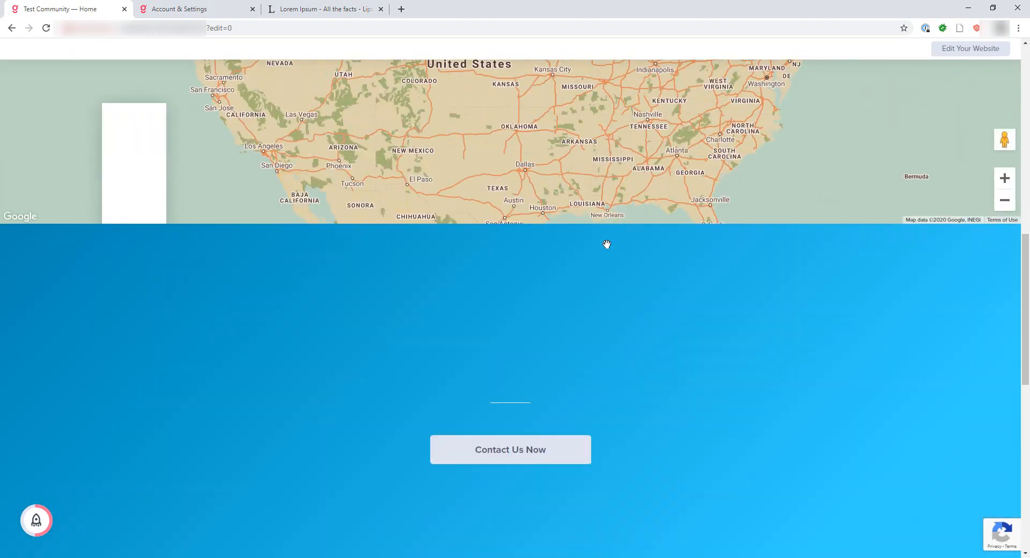
scroll(607, 244, "down", 5)
scroll(605, 244, "up", 7)
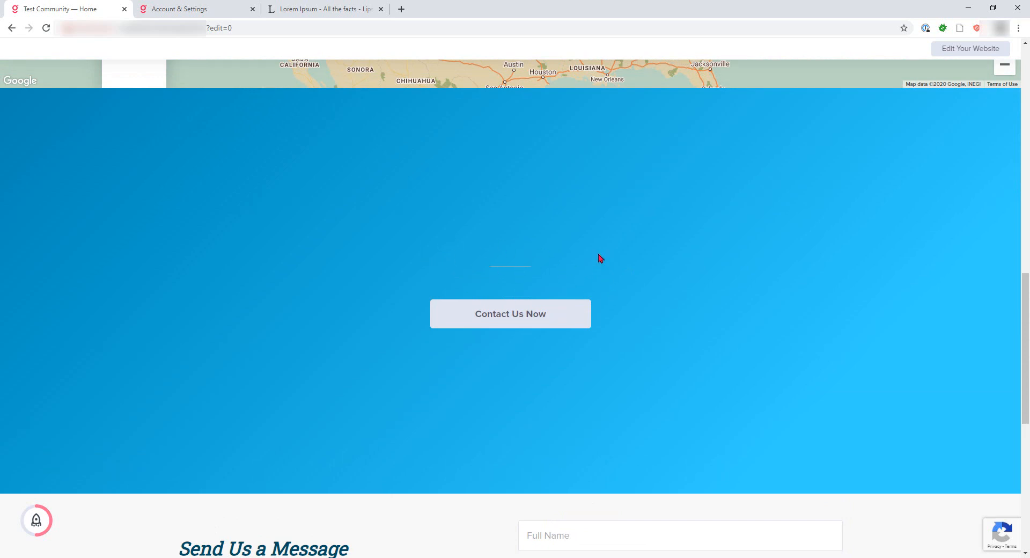
Step: Return to editing the website, open the About Us section's content for editing and set its title to "Lorem Ipsum"
left_click(969, 50)
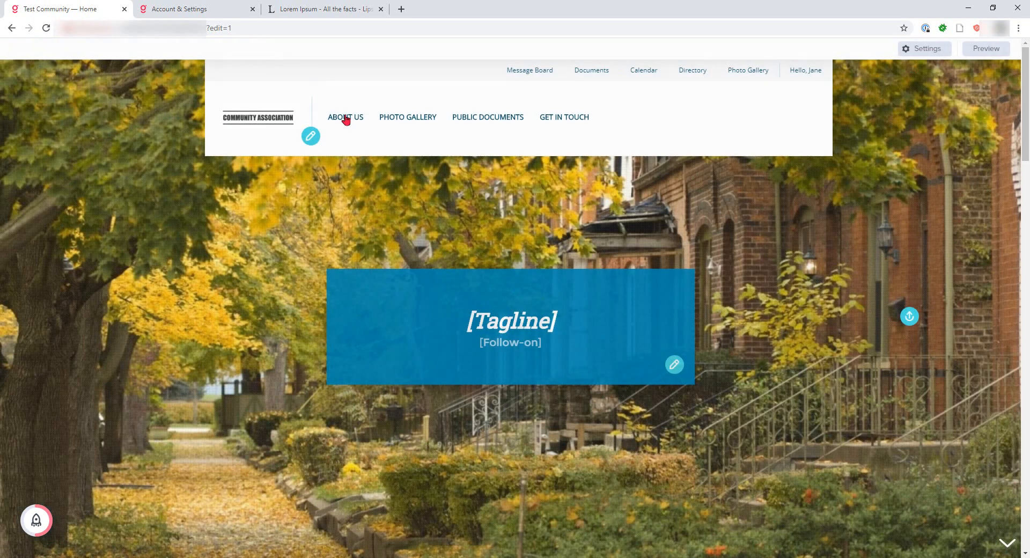
left_click(346, 119)
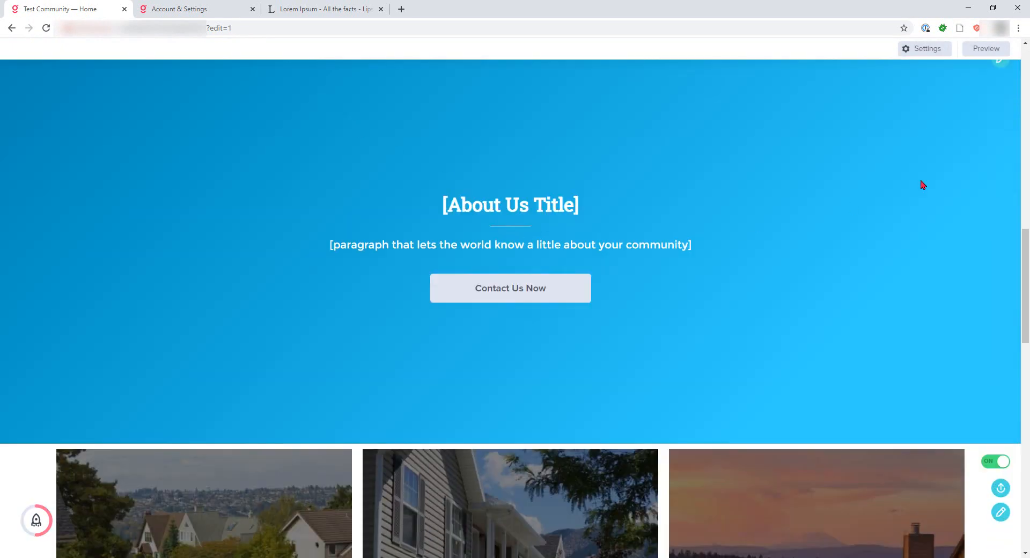
scroll(980, 181, "up", 1)
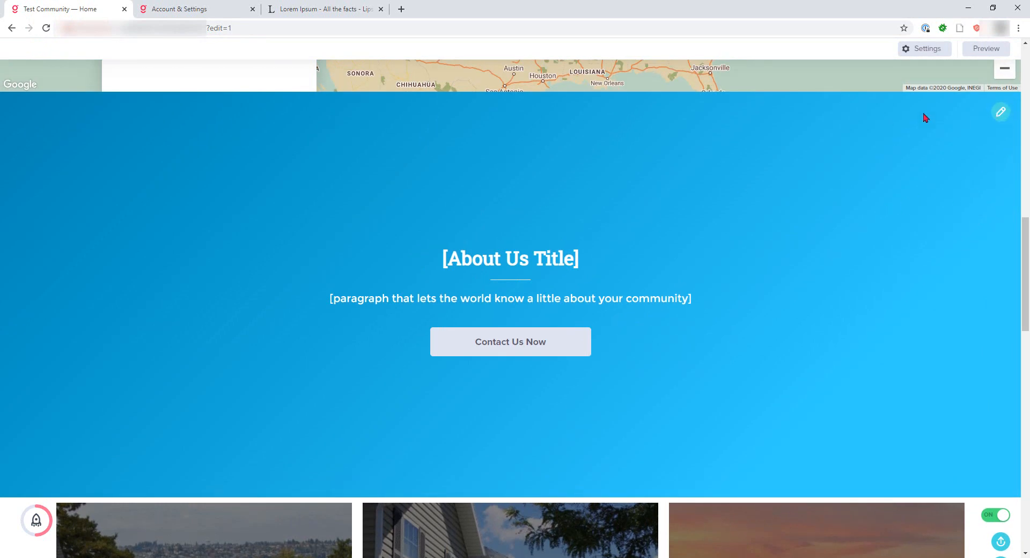
left_click(1001, 111)
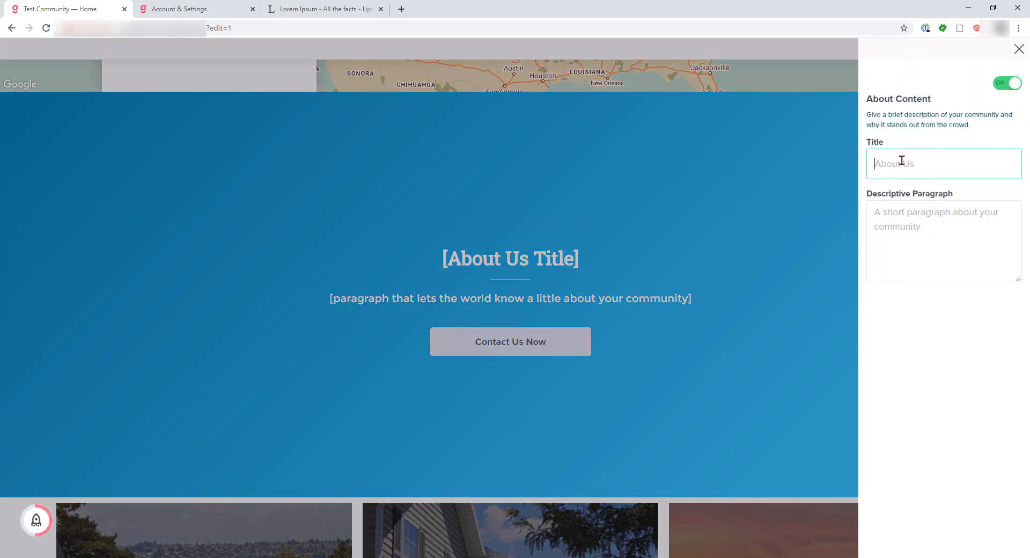
left_click(901, 163)
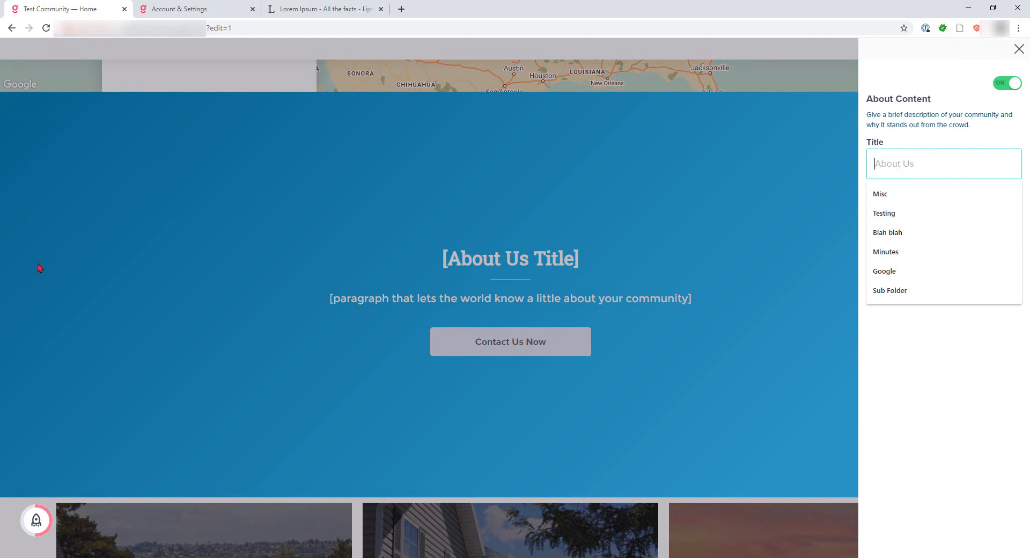
key("alt+Tab")
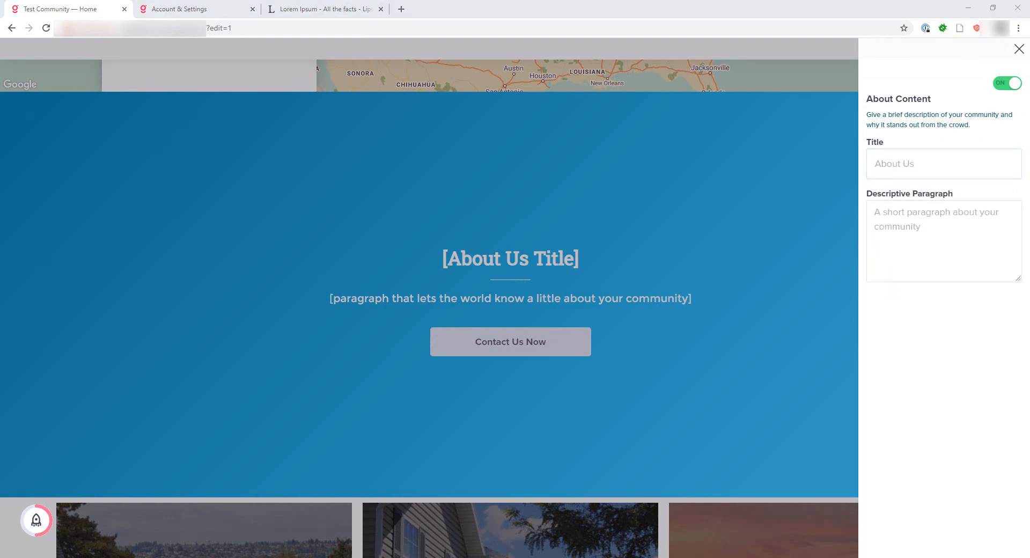
left_click(923, 167)
type("Lorem Ipsum")
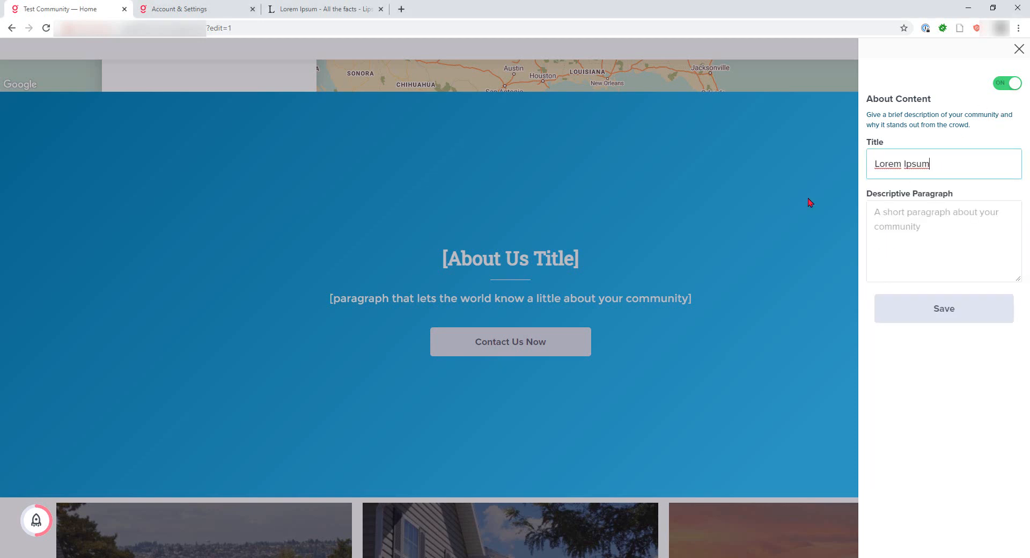
Step: Fill the descriptive paragraph with the "Lorem ipsum dolor sit amet" and "Sed ut perspiciatis" passages separated by a blank line, and save the About content
key("alt+Tab")
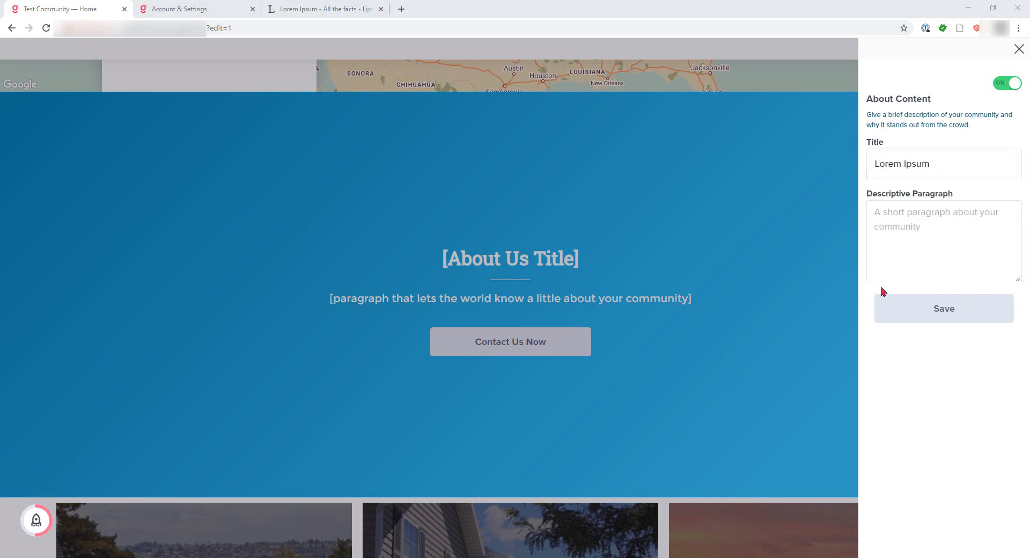
left_click(910, 230)
type("Lorem ipsum dolor sit amet, consectetur adipiscing elit, sed do eiusmod tempor incididunt ut labore et dolore magna aliqua. Ut enim ad minim veniam, quis nostrud exercitation ullamco laboris nisi ut aliquip ex ea commodo consequat. Duis aute irure dolor in reprehenderit in voluptate velit esse cillum dolore eu fugiat nulla pariatur. Excepteur sint occaecat cupidatat non proident, sunt in culpa qui officia deserunt mollit anim id est laborum.")
key("alt+Tab")
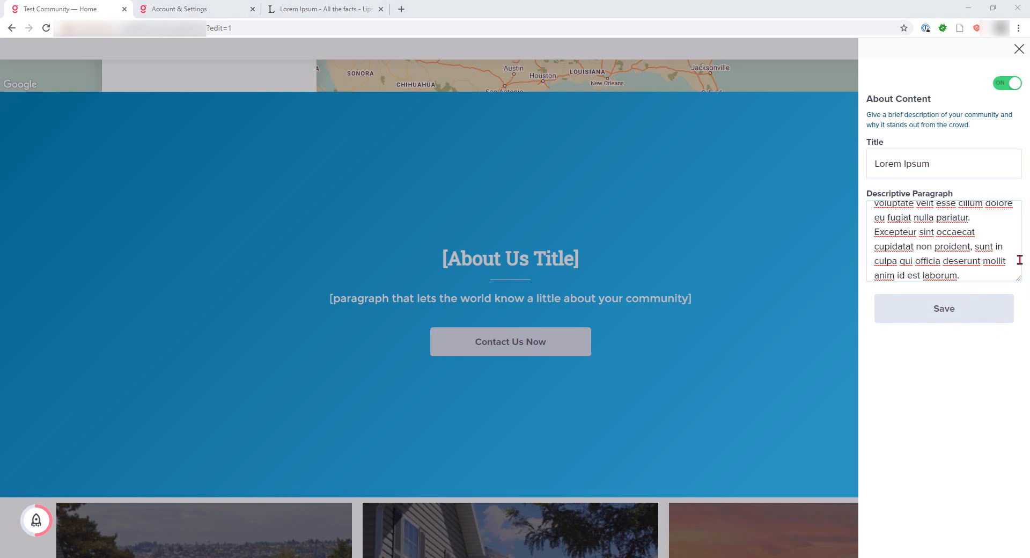
left_click(969, 275)
key("Return")
key("Return")
key("ctrl+v")
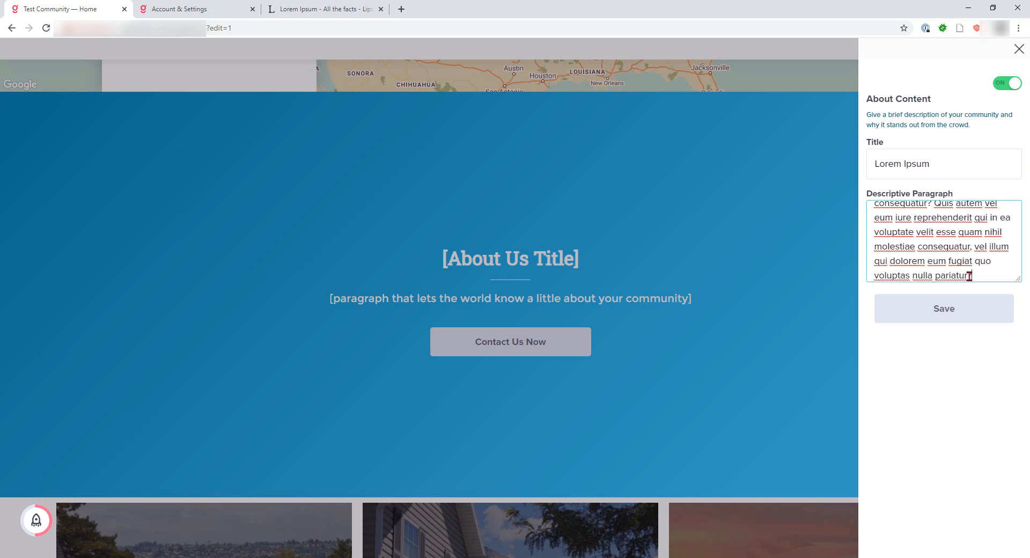
left_click(955, 318)
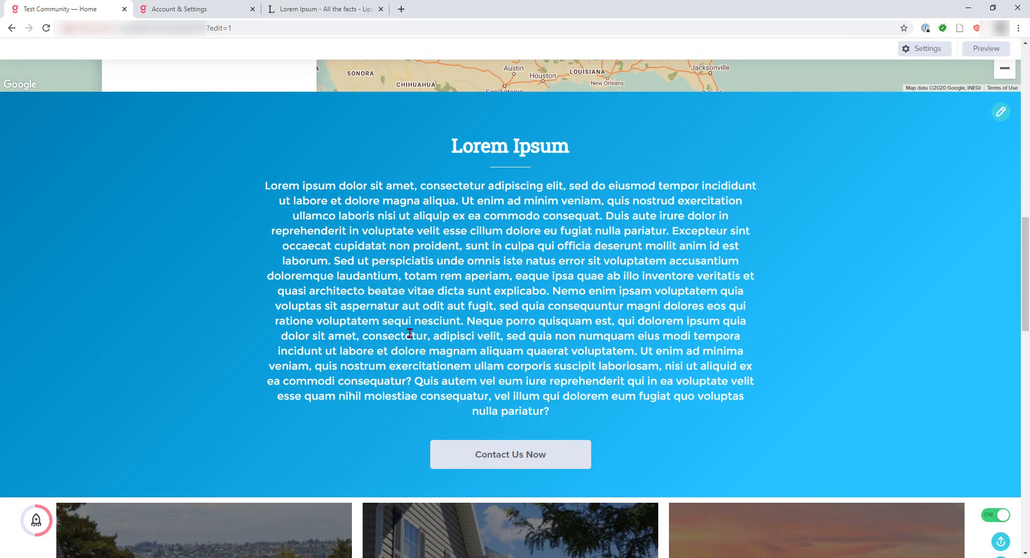
Step: Examine how the two passages of the About Us text are laid out on the page, checking for a paragraph break
left_click_drag(553, 412, 257, 190)
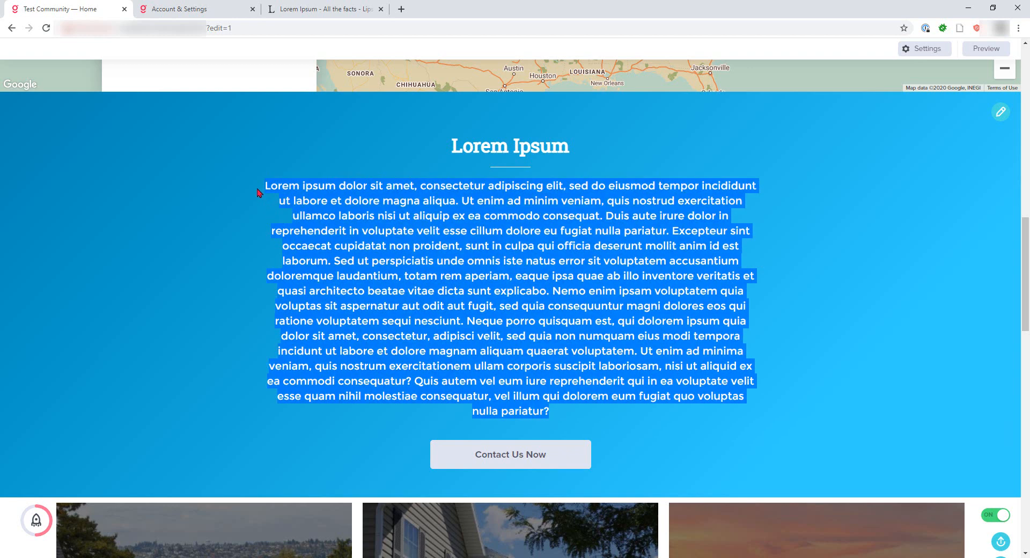
left_click(563, 413)
left_click_drag(563, 414, 259, 191)
left_click(531, 304)
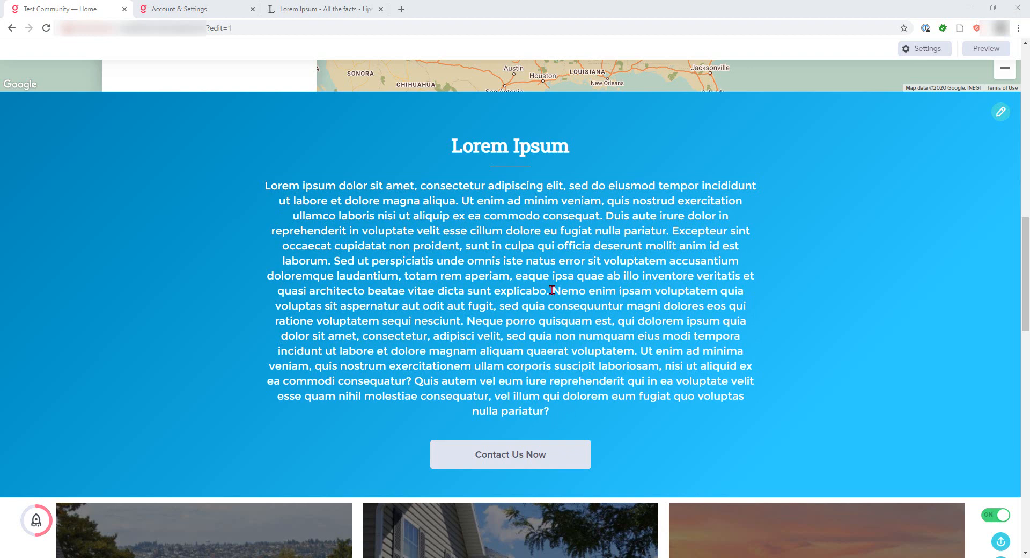
left_click_drag(552, 290, 573, 417)
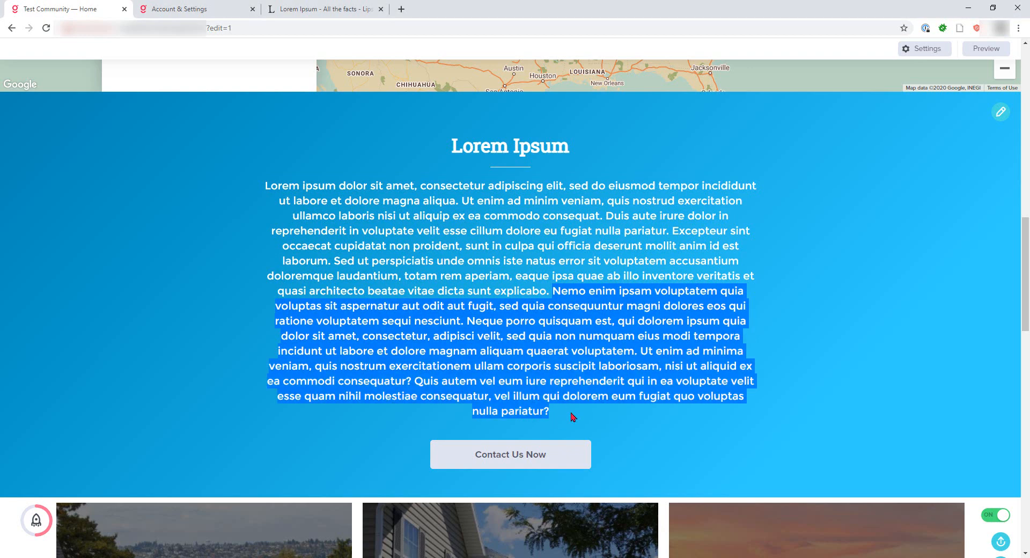
left_click(573, 417)
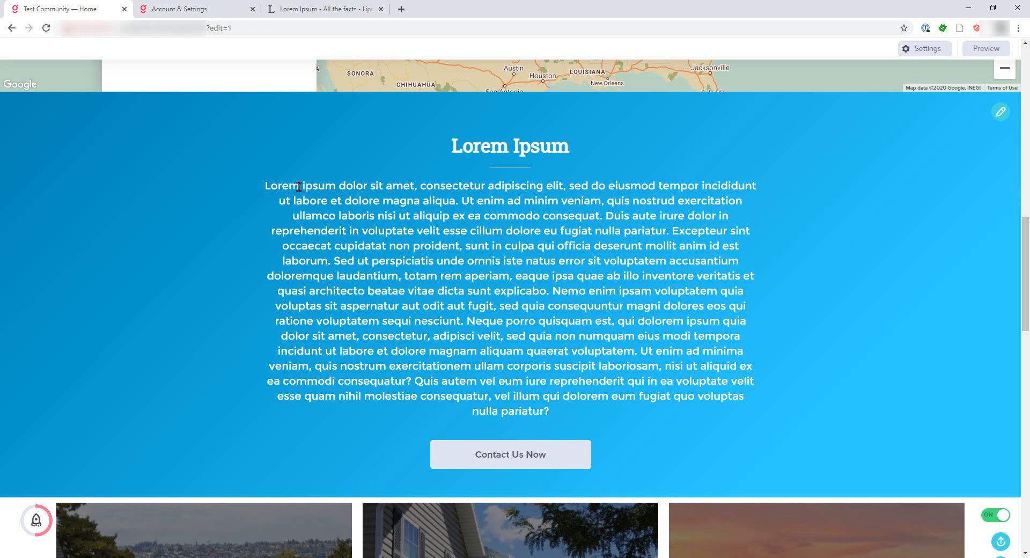
left_click_drag(265, 186, 607, 417)
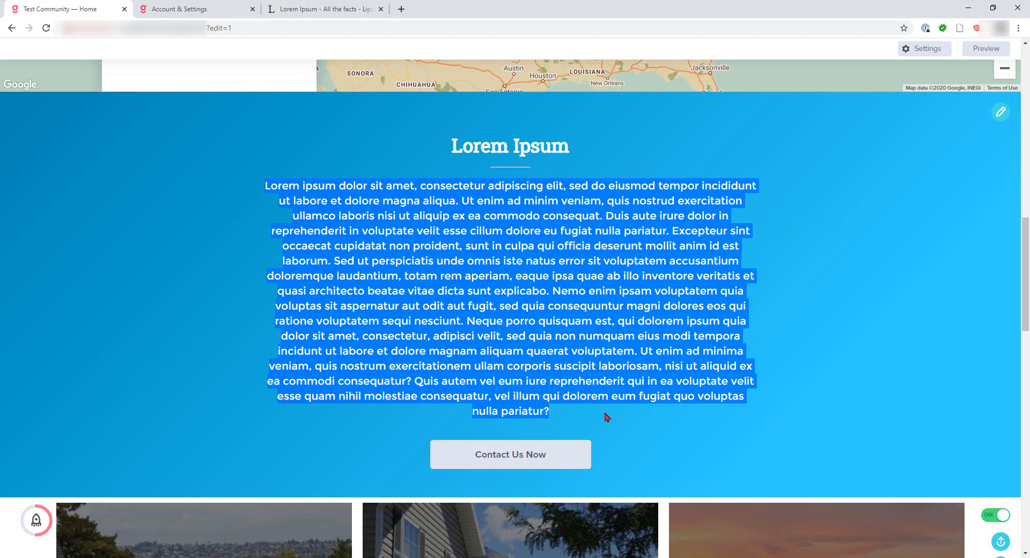
left_click(594, 416)
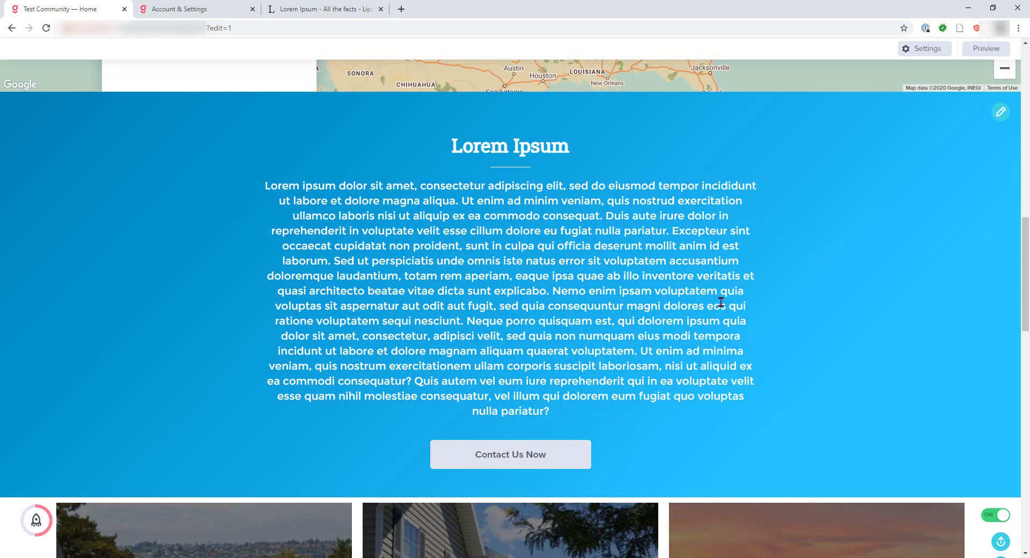
Step: Replace the About Us descriptive paragraph with "first paragraph" and "second paragraph" on separate lines
left_click(1001, 112)
left_click(903, 241)
key("ctrl+a")
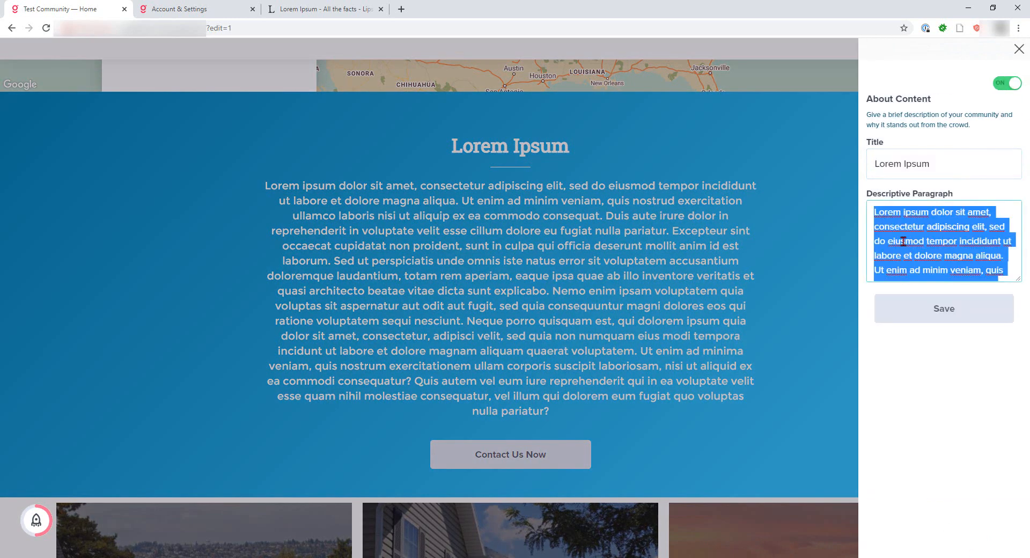
key("BackSpace")
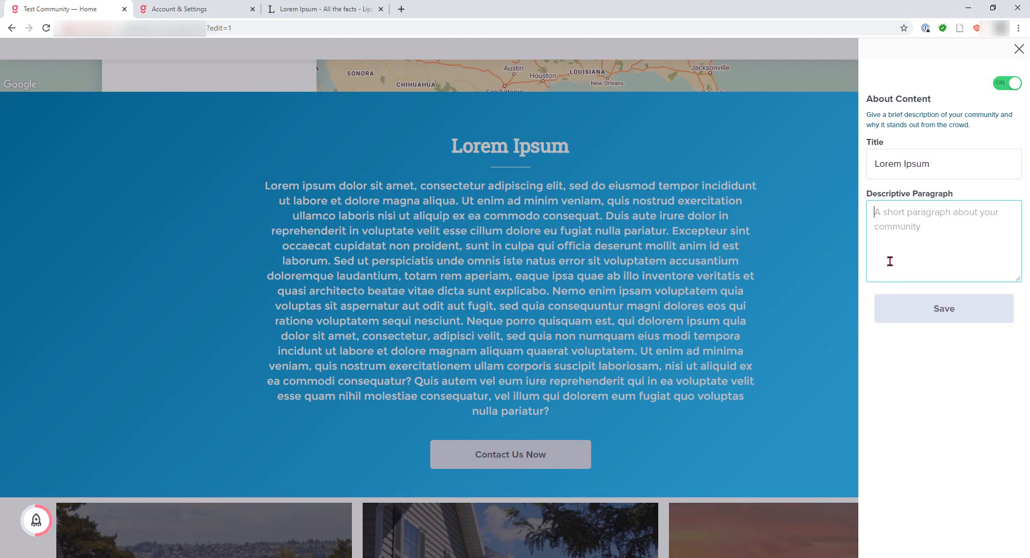
type("first para")
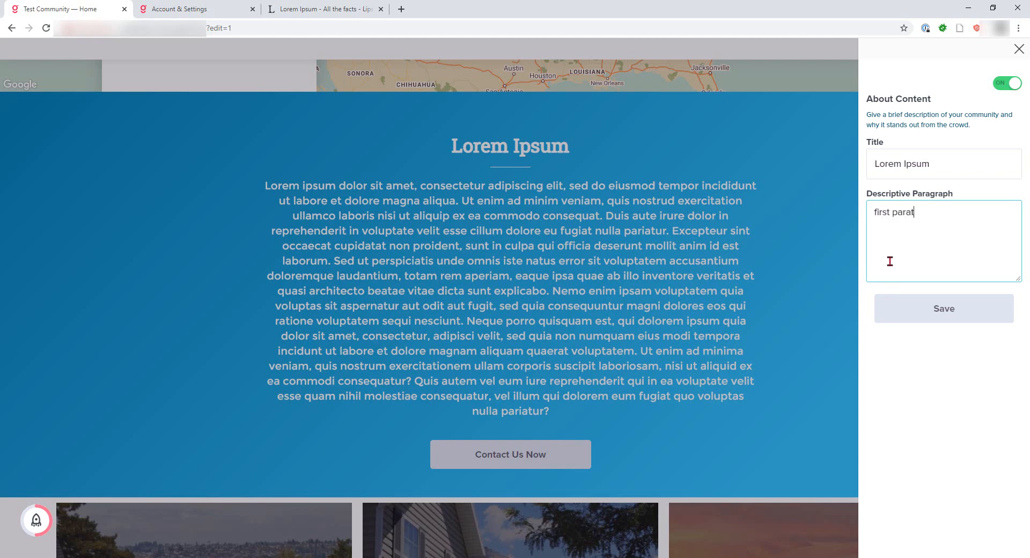
type("graph ")
type("second paragra")
type("poh")
key("BackSpace")
key("BackSpace")
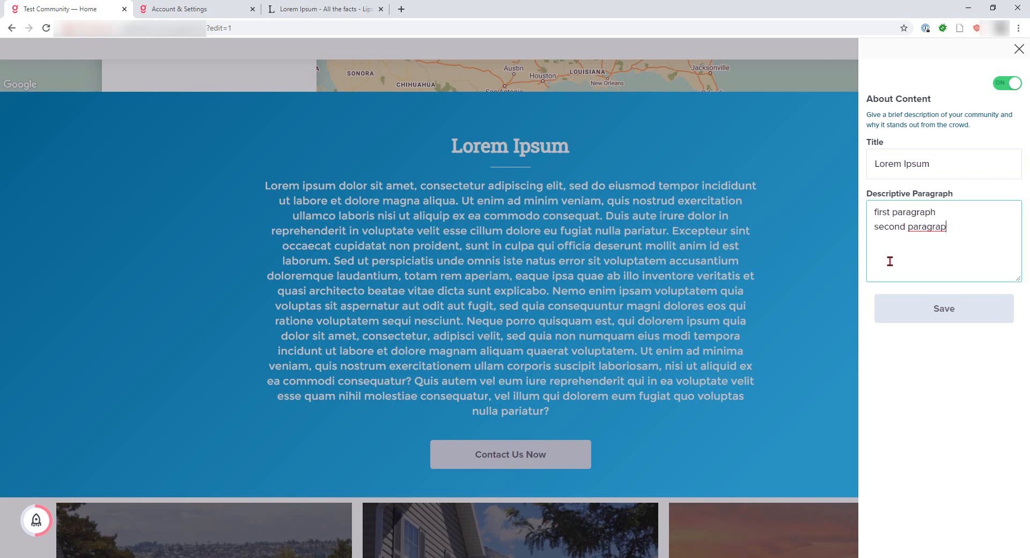
type("h")
Step: Add a <br> tag after "first paragraph", save the About content and check the line break on the page
key("Up")
key("Left")
type("ph<br>")
left_click_drag(955, 213, 936, 213)
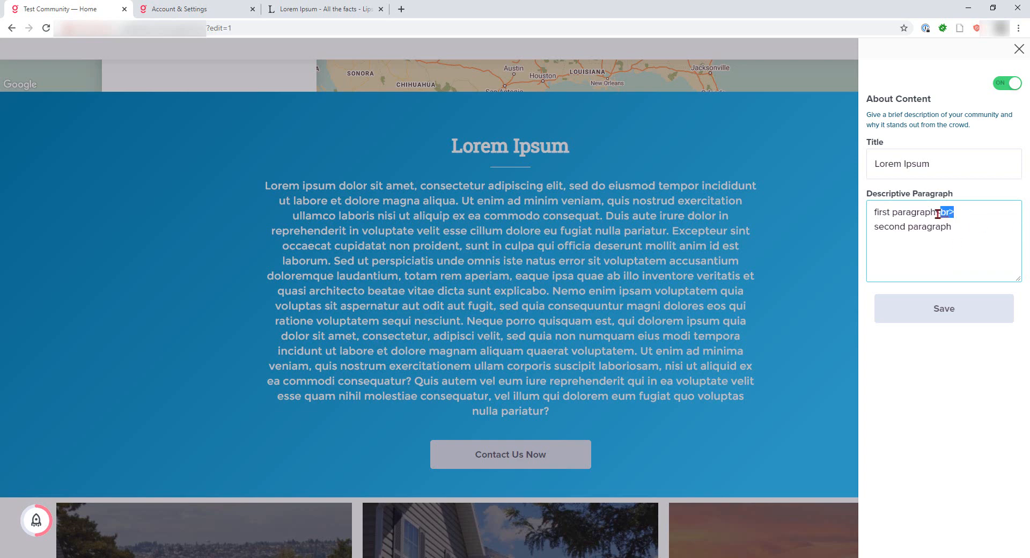
left_click(956, 307)
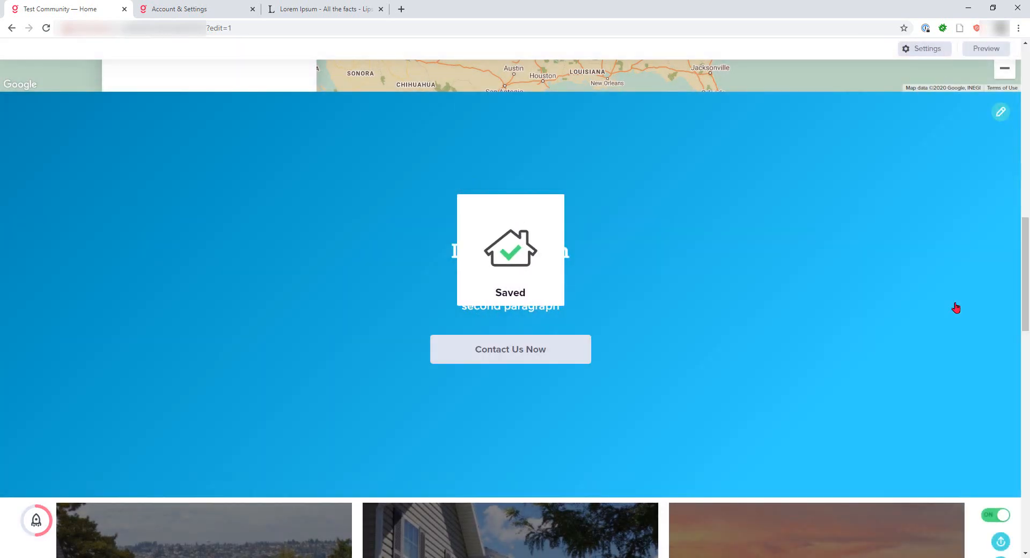
triple_click(508, 293)
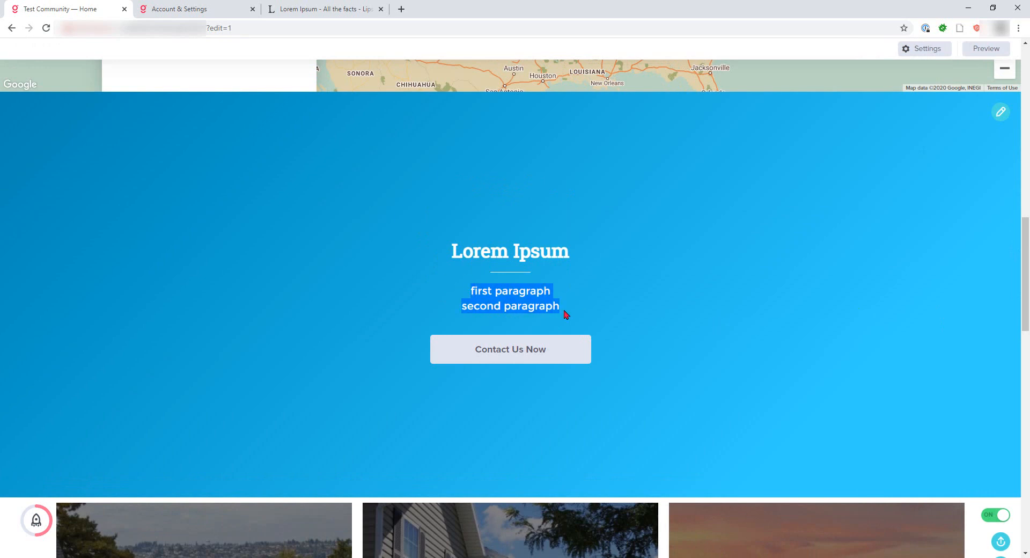
Step: Replace the <br> tag in the About Us descriptive paragraph with a <span> tag wrapped around "first paragraph"
left_click(567, 314)
left_click_drag(556, 306, 468, 299)
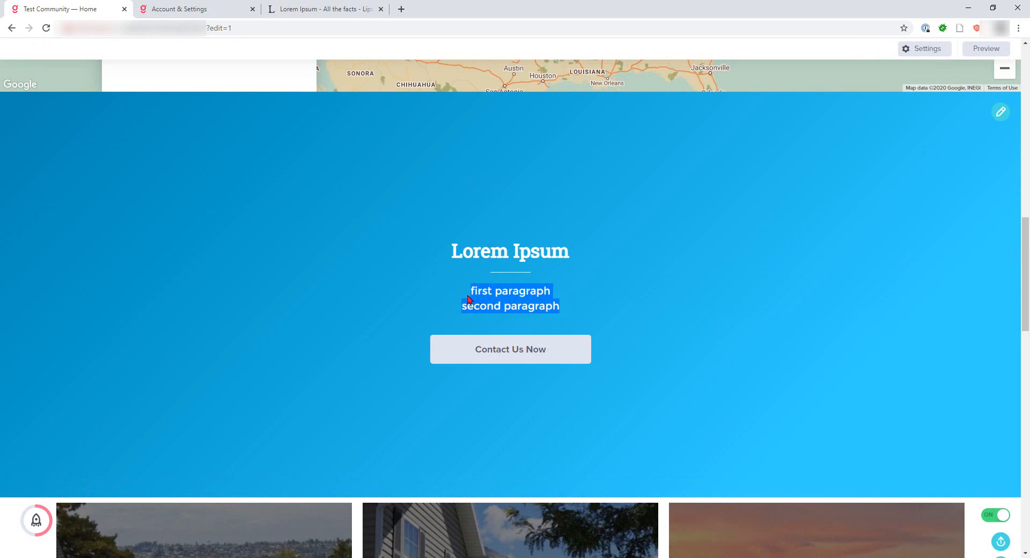
left_click(555, 299)
left_click(1002, 112)
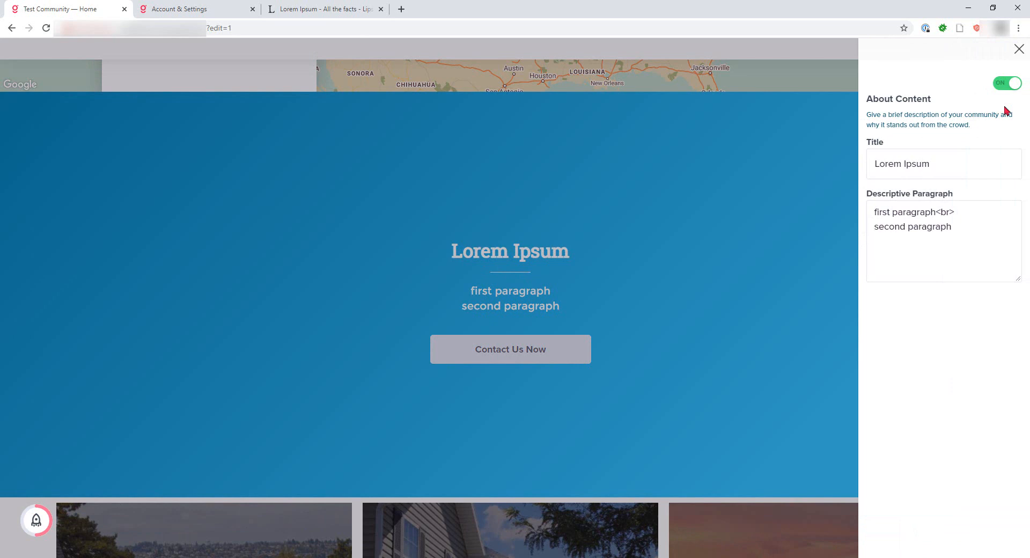
left_click(963, 214)
key("BackSpace")
key("BackSpace")
key("BackSpace")
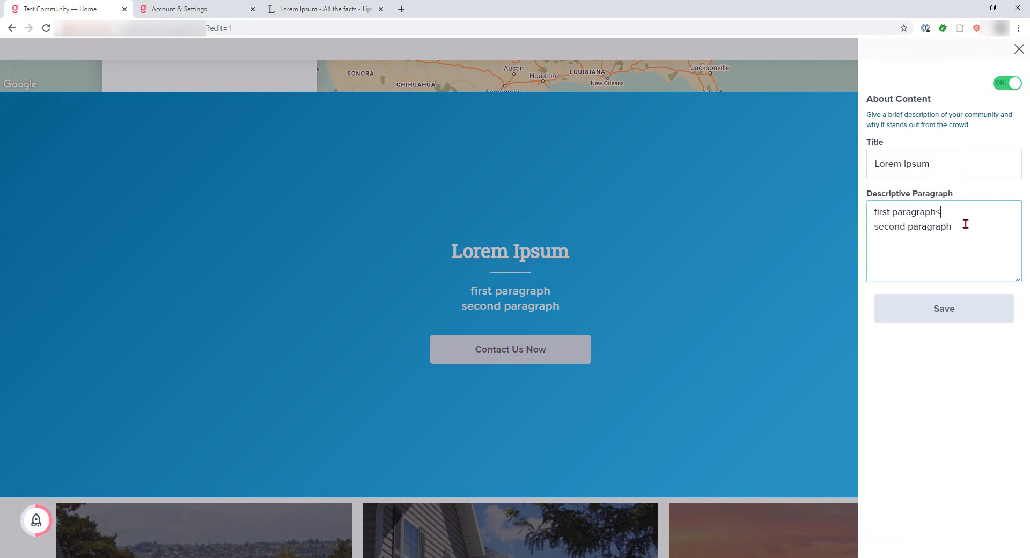
key("Home")
type("<span>")
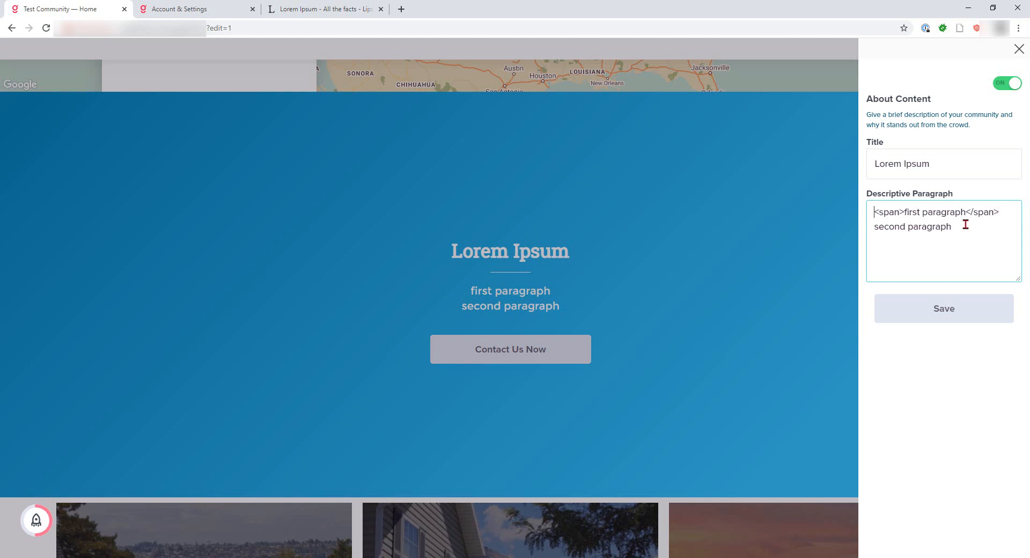
Step: Add style="color:red" to the opening span tag, save the About content and check the colour of "first paragraph" on the page
type("style=")
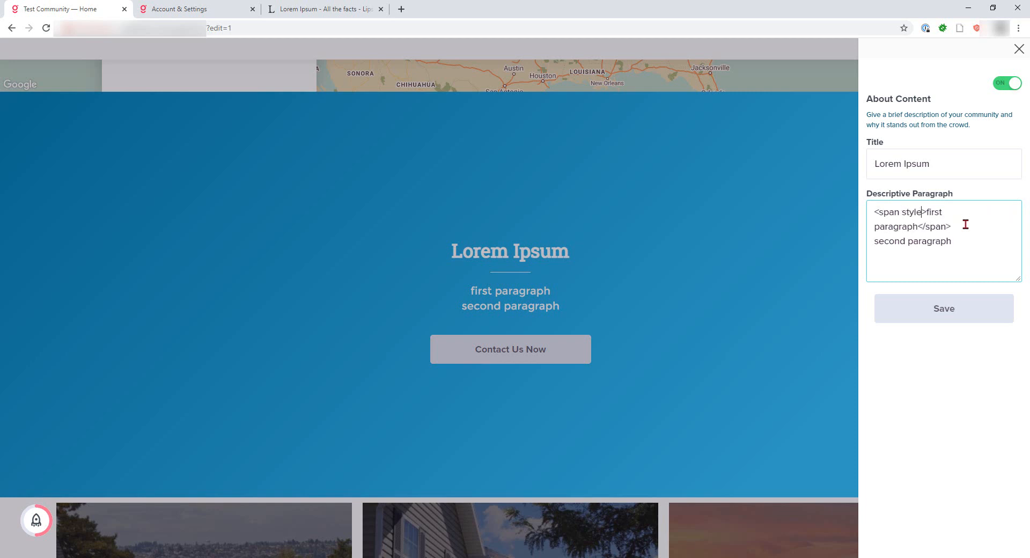
type("\"\"")
type("color:r")
type("ed")
left_click(950, 311)
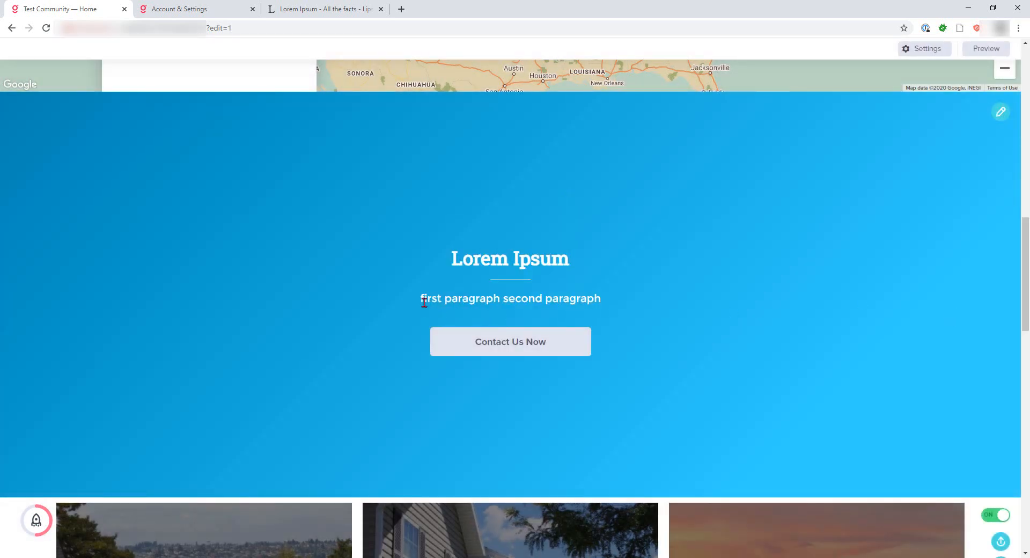
left_click_drag(422, 298, 501, 299)
left_click(501, 298)
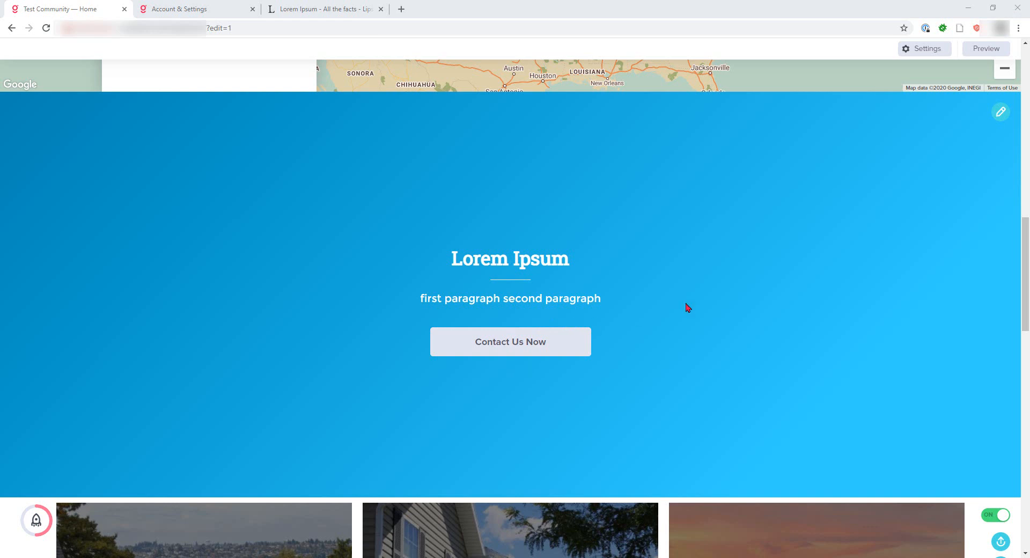
Step: Replace the About Us descriptive paragraph with an empty <p> element styled with "text-align:left"
left_click(1000, 113)
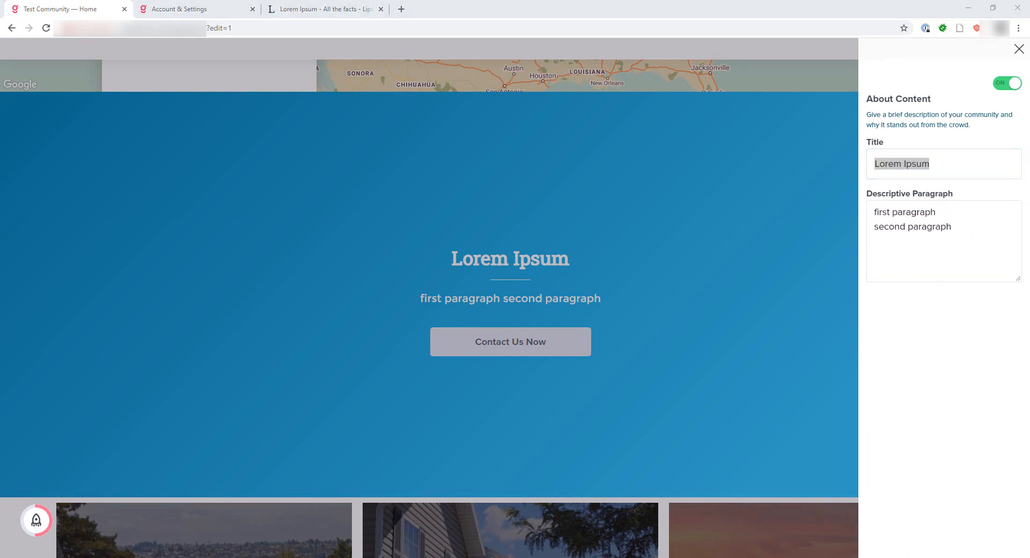
left_click(913, 255)
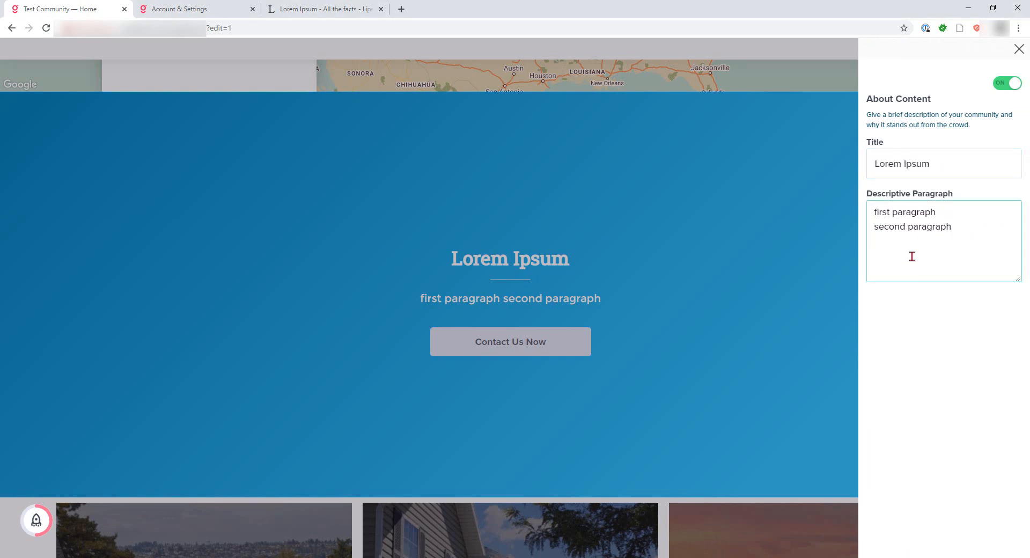
key("ctrl+a")
key("BackSpace")
type("<")
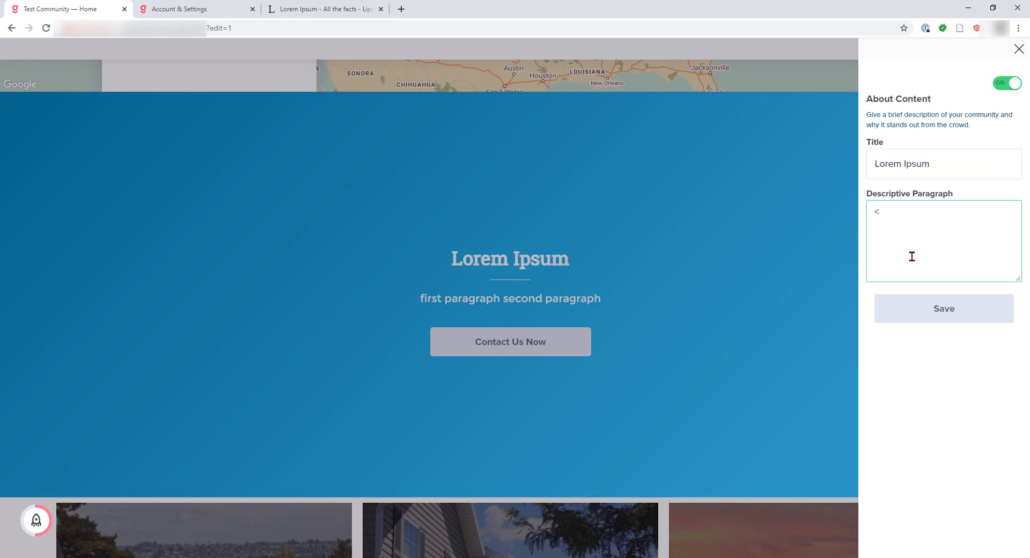
type("p>,?p")
key("BackSpace")
key("BackSpace")
key("BackSpace")
type("style=\"\"")
type("text-align")
type(":left")
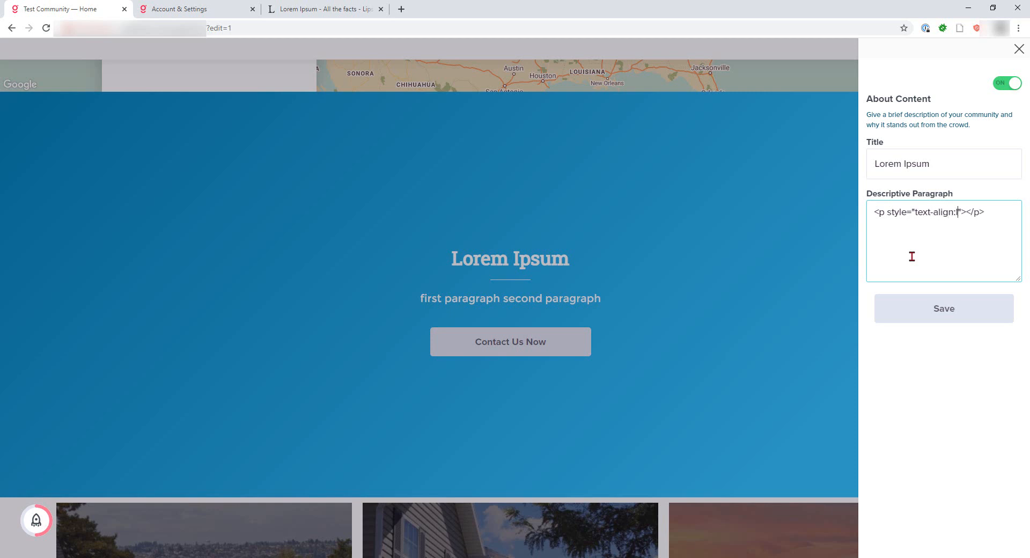
Step: Duplicate the empty left-aligned <p> element on a second line of the descriptive paragraph
key("ctrl+a")
key("ctrl+c")
key("Right")
key("Return")
key("ctrl+v")
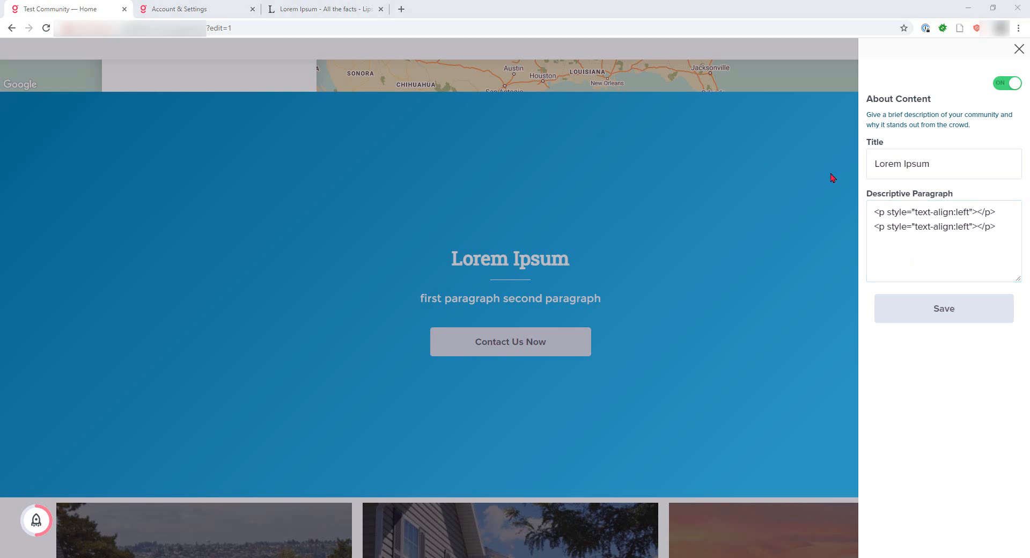
Step: Insert the "Lorem ipsum dolor sit amet" and "Sed ut perspiciatis" passages into the two <p> elements, save the About content and check the alignment
left_click(977, 212)
key("ctrl+v")
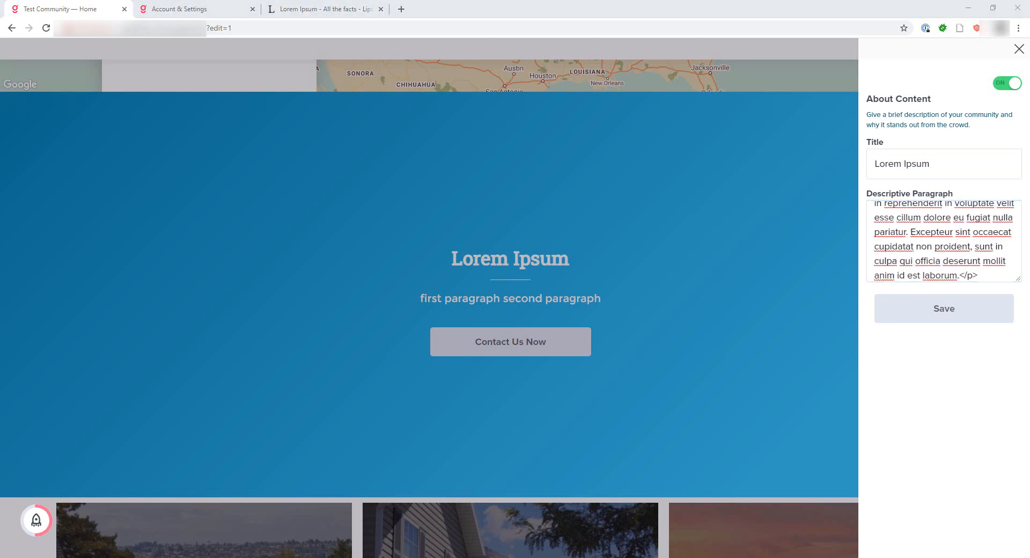
left_click(903, 217)
key("Return")
key("ctrl+v")
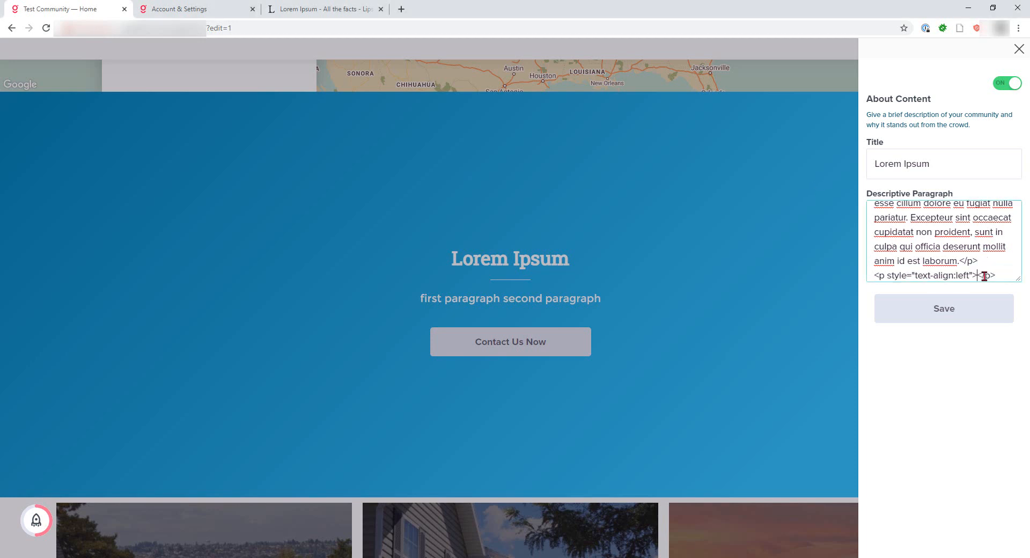
key("ctrl+v")
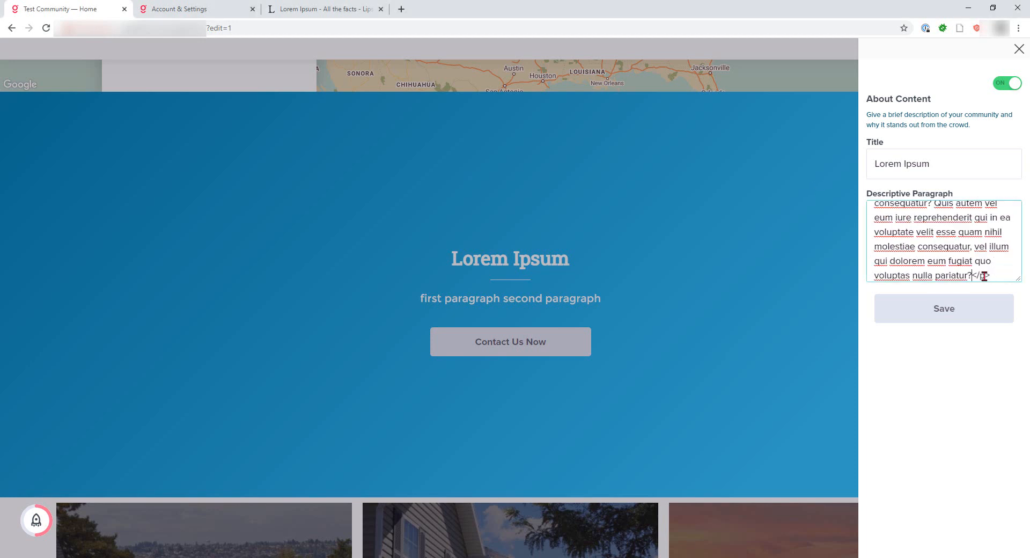
left_click(935, 309)
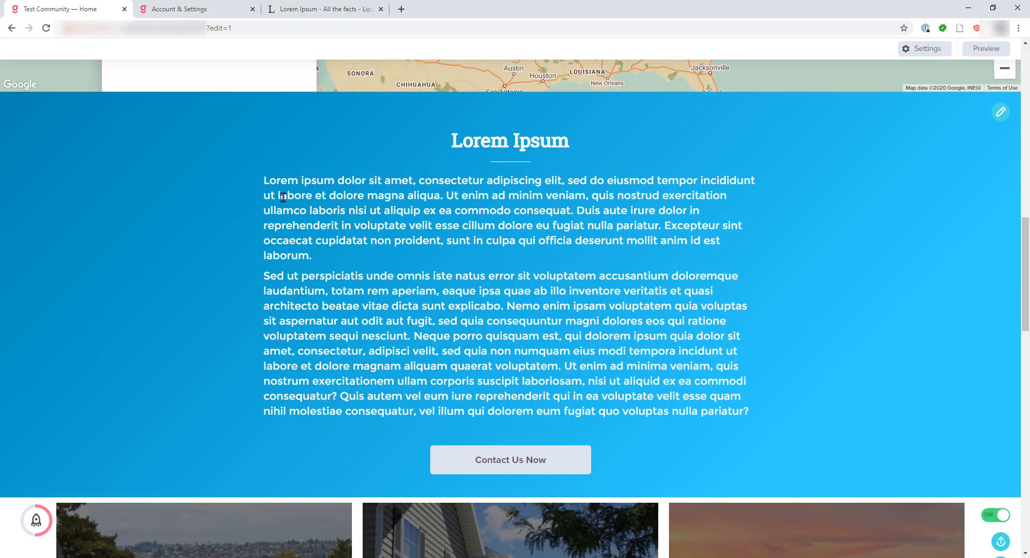
left_click_drag(264, 182, 760, 421)
left_click(607, 399)
Step: Wrap "dolor sit amet" in the first About Us paragraph in opening and closing <a> tags
left_click_drag(339, 181, 412, 184)
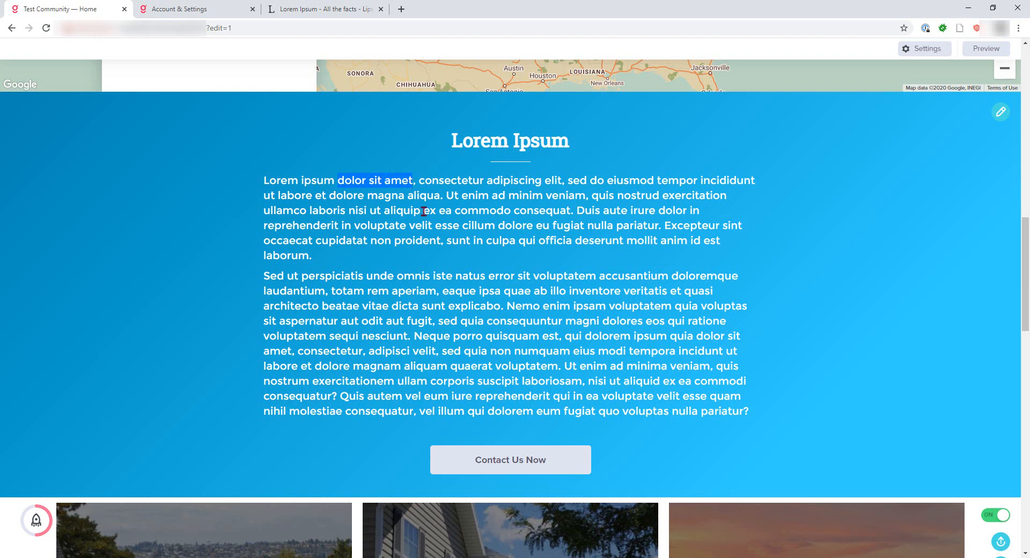
left_click(996, 115)
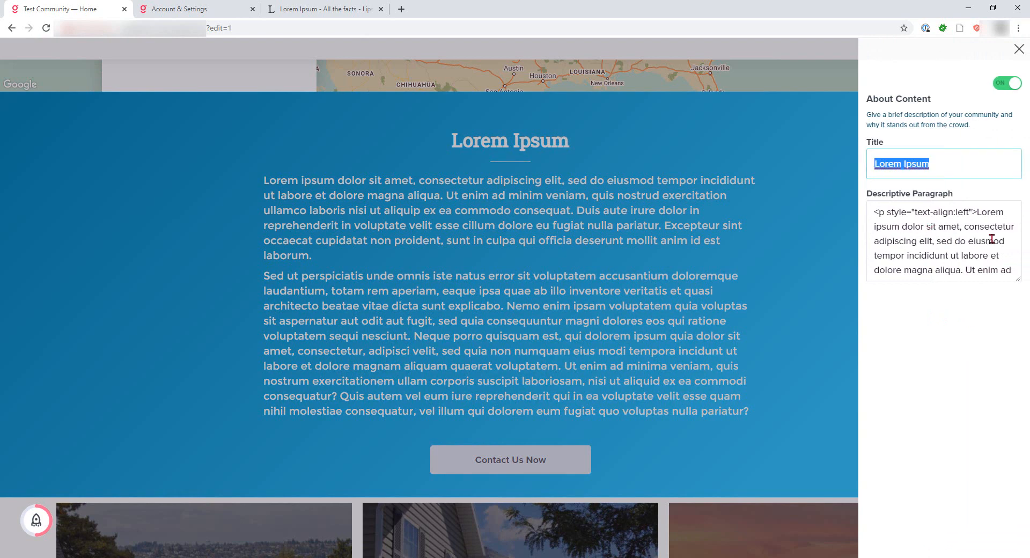
left_click(903, 228)
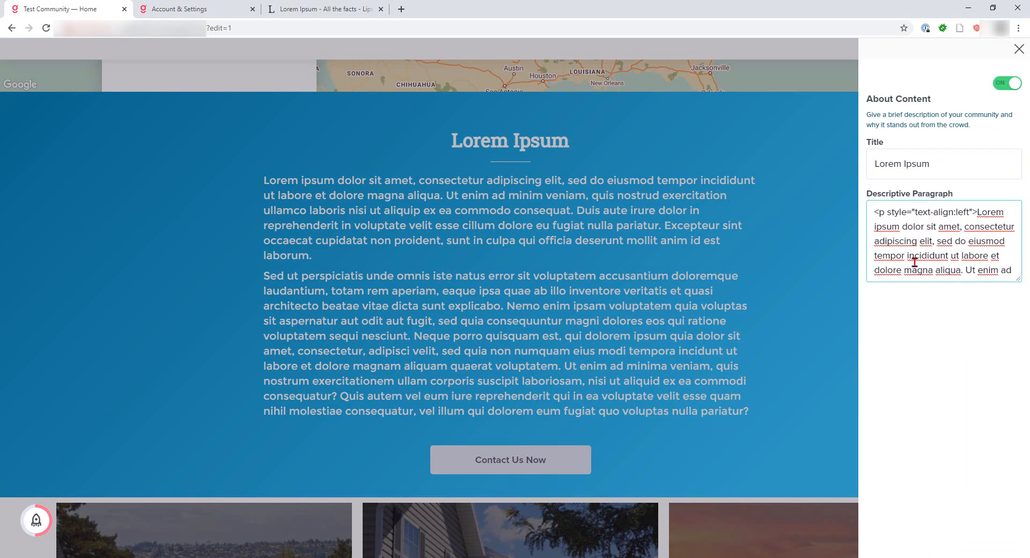
type("<a>")
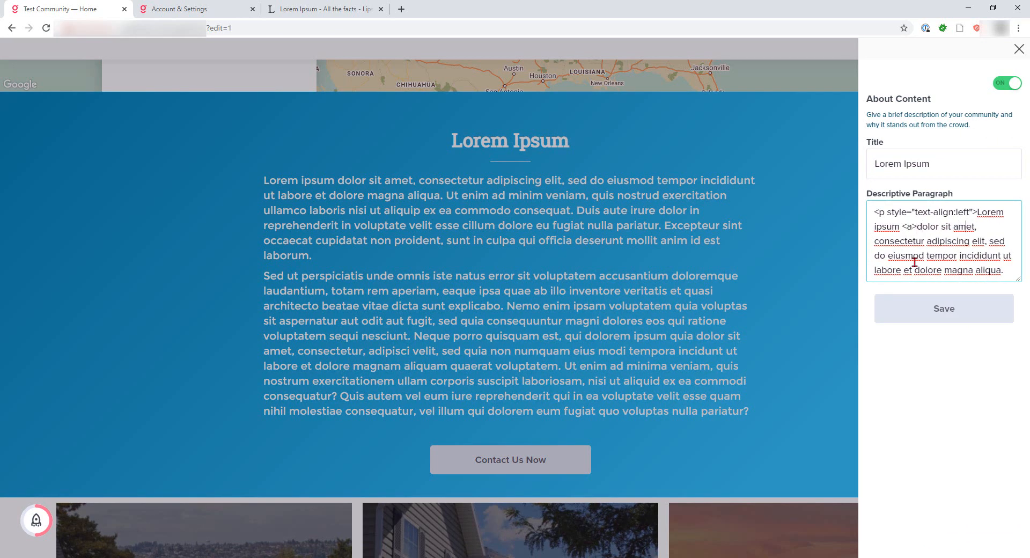
type("</as")
type(">")
key("BackSpace")
key("BackSpace")
type(">")
type(" href=")
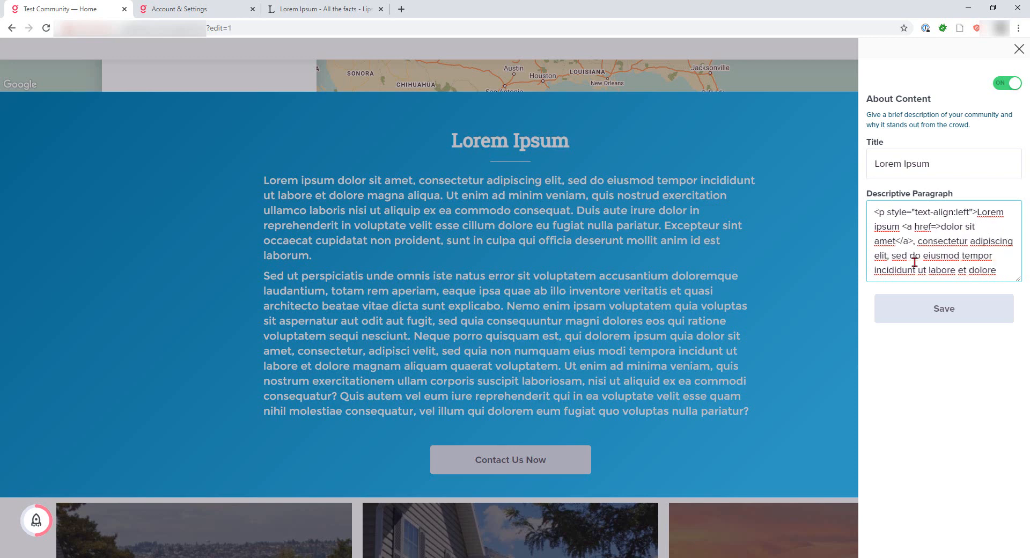
type("\"\"")
type("https://google.com")
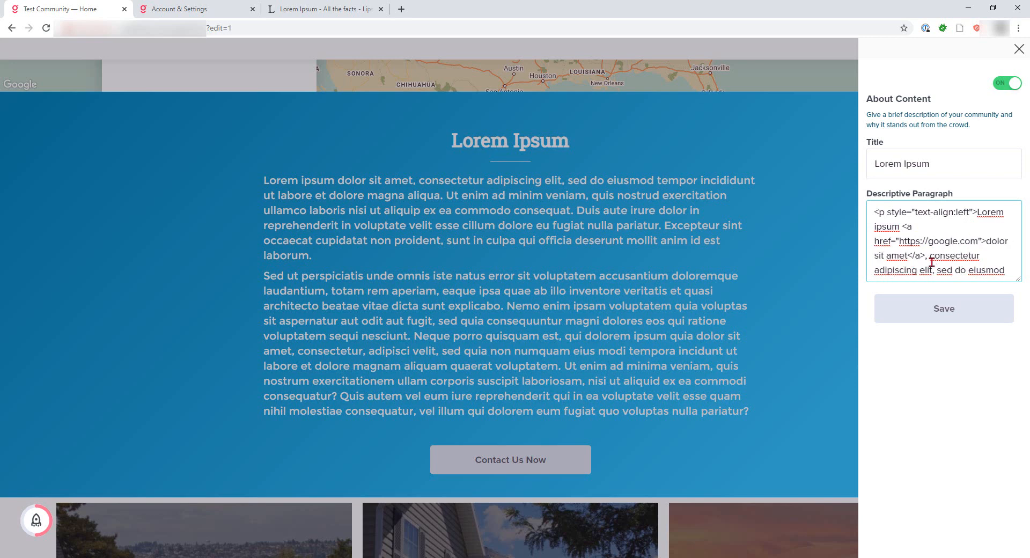
left_click(914, 308)
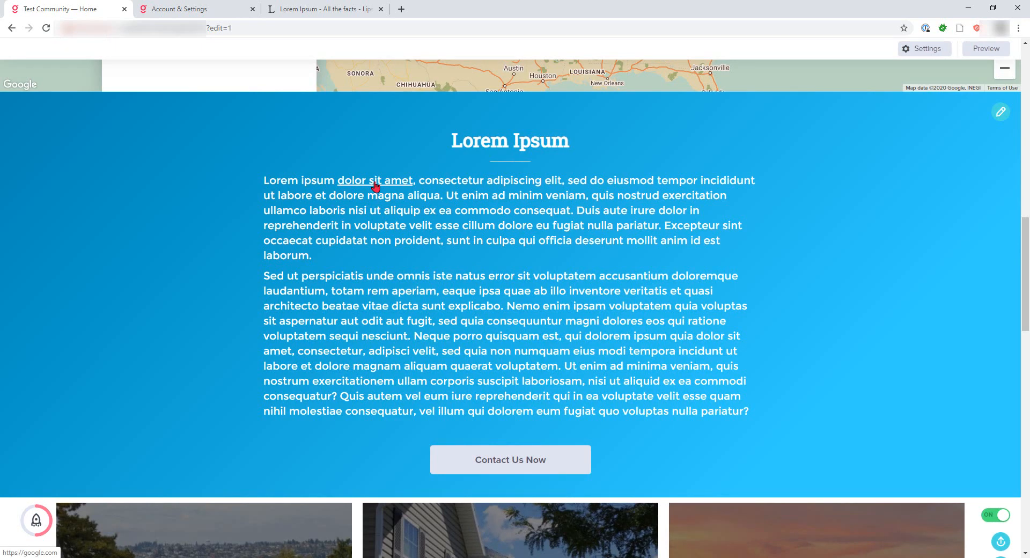
Step: Test the "dolor sit amet" link in a new browser tab, close that tab and review the first paragraph
left_click(375, 185, "ctrl")
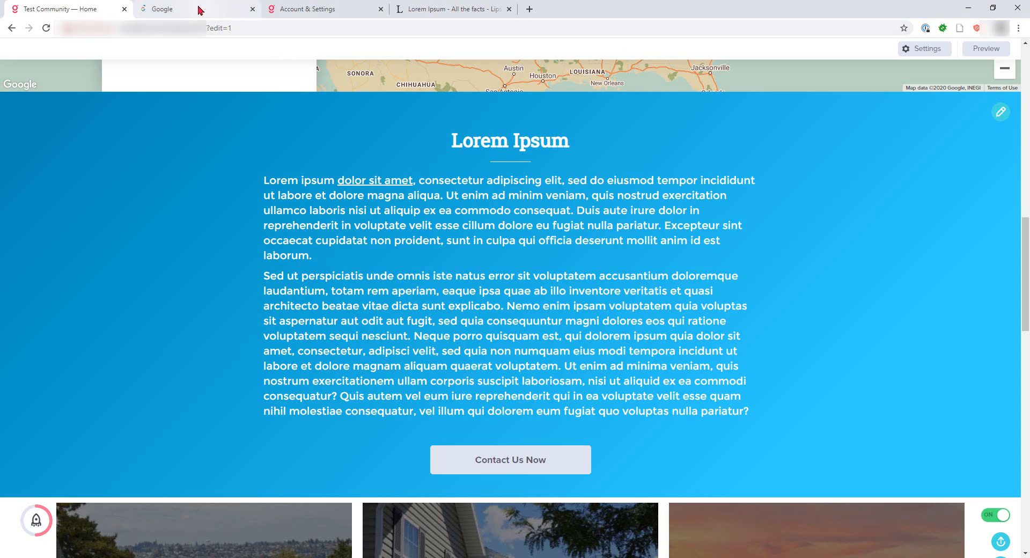
left_click(200, 9)
left_click(252, 10)
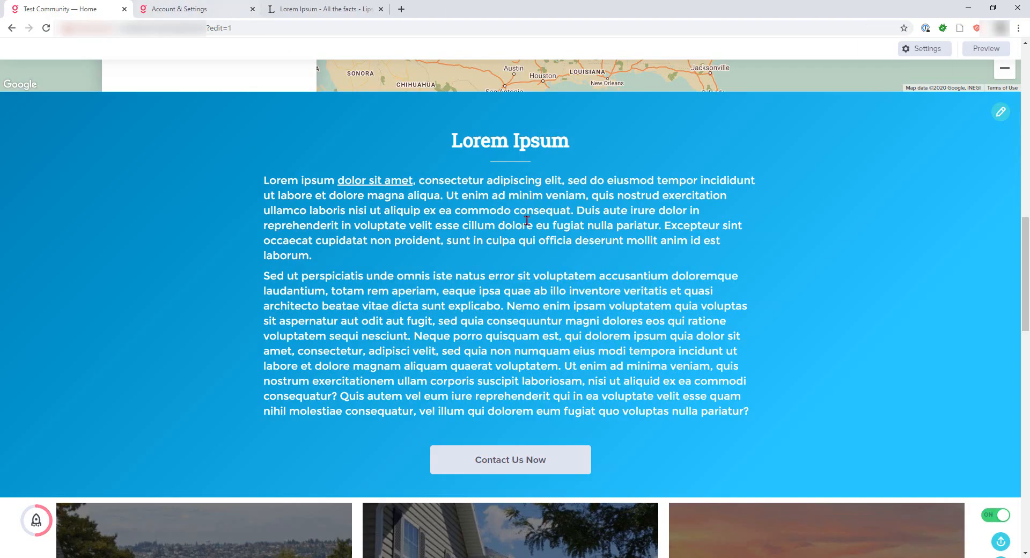
left_click_drag(318, 259, 262, 188)
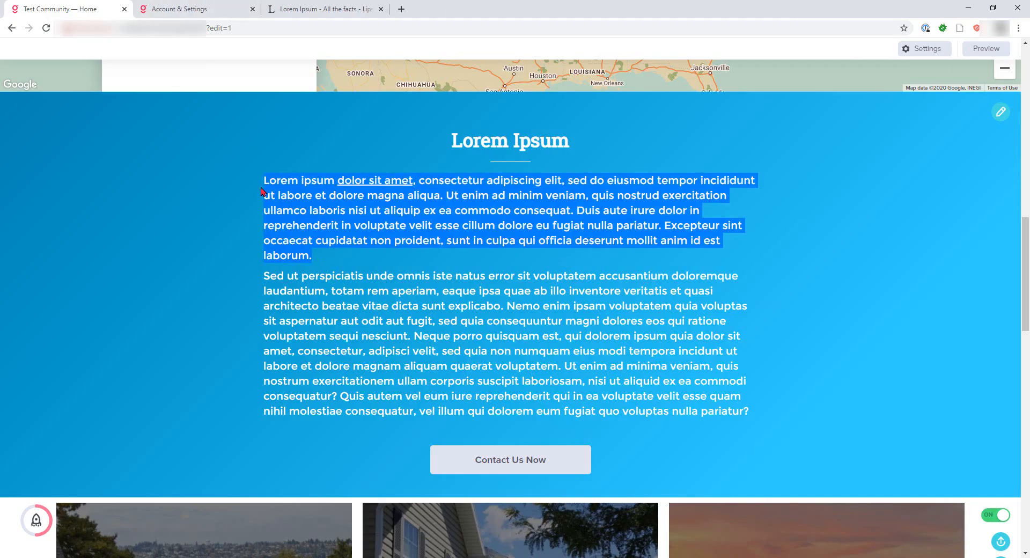
left_click(894, 209)
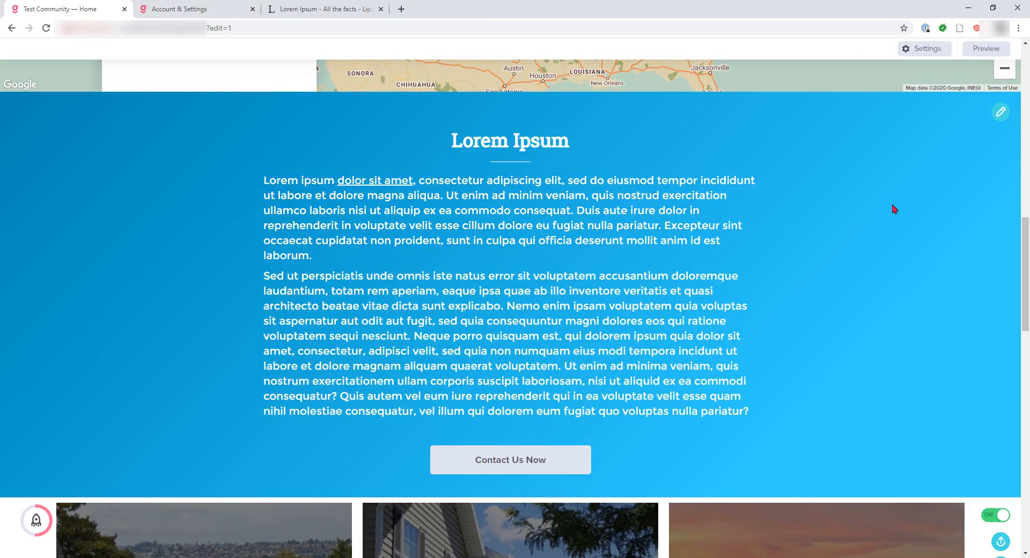
Step: Replace the entire About Us descriptive paragraph with a <ul> list containing one empty <li> item
left_click(1001, 113)
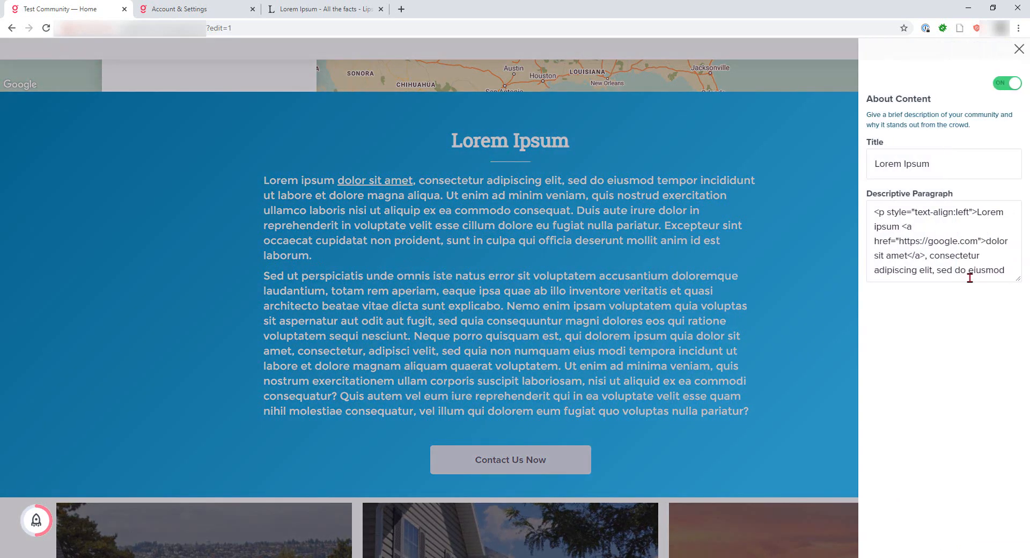
left_click_drag(880, 214, 924, 237)
left_click(964, 230)
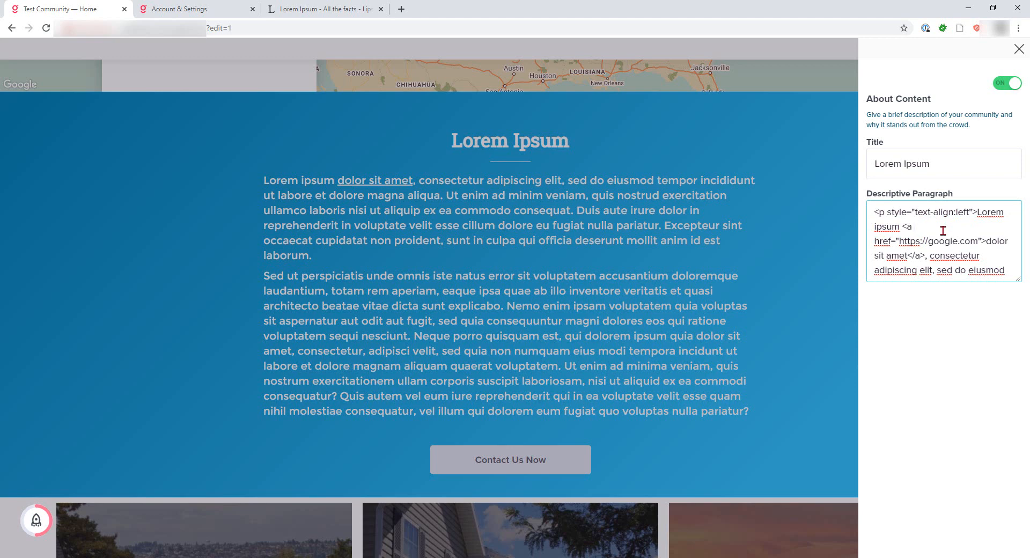
key("ctrl+a")
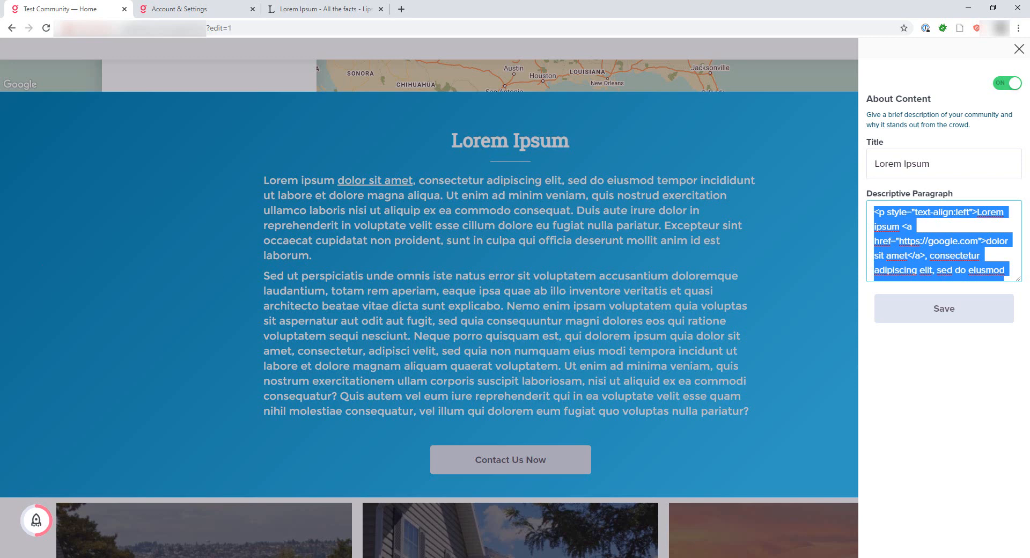
key("BackSpace")
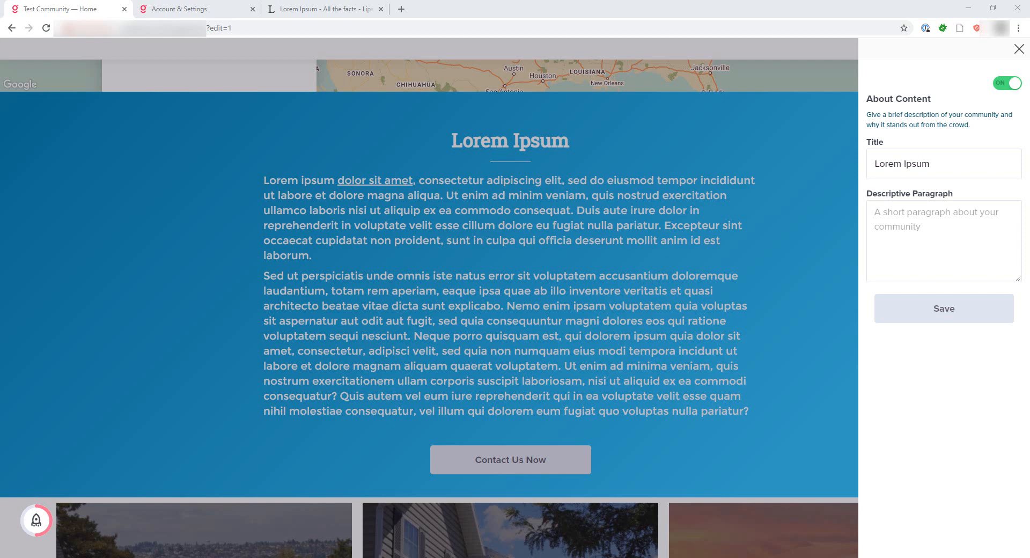
left_click(929, 253)
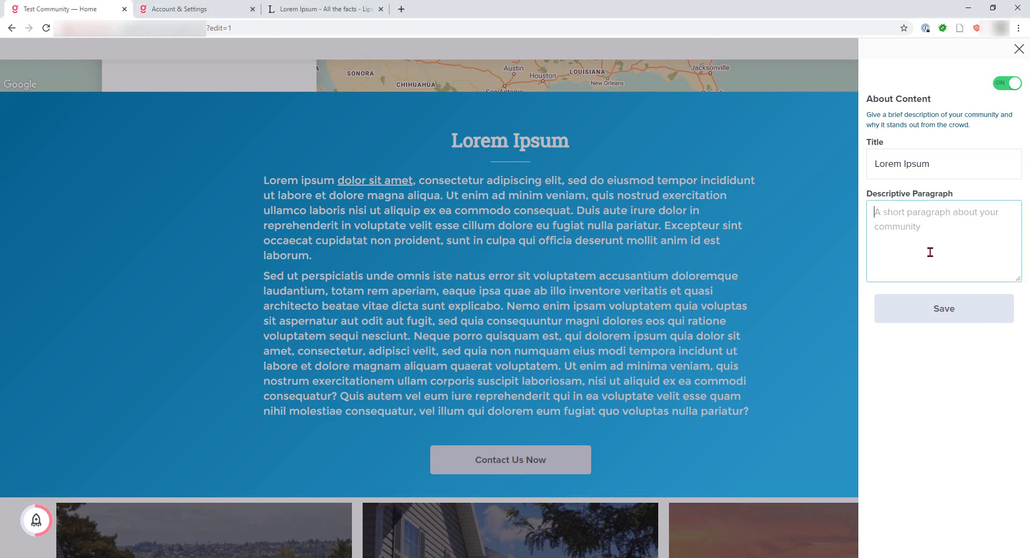
type("<ul>")
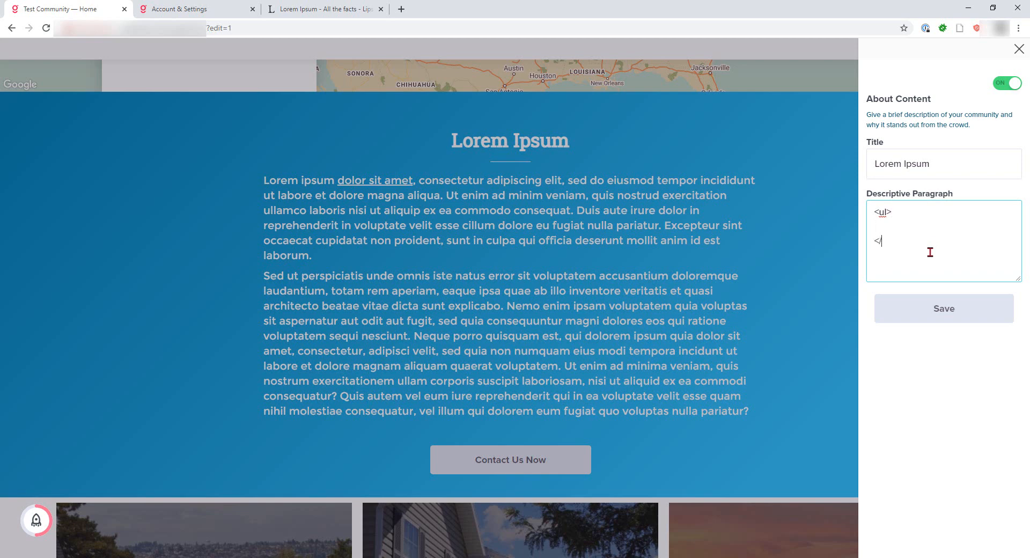
type("</ul>")
type("></li>")
Step: Duplicate the empty <li> item on a second line inside the list
key("shift+Home")
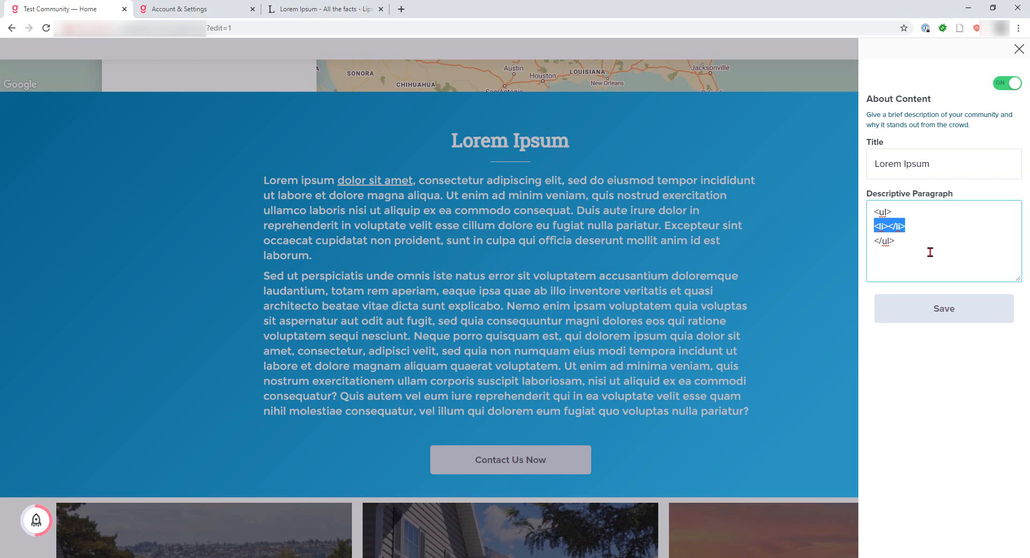
key("ctrl+c")
key("End")
key("Return")
key("ctrl+v")
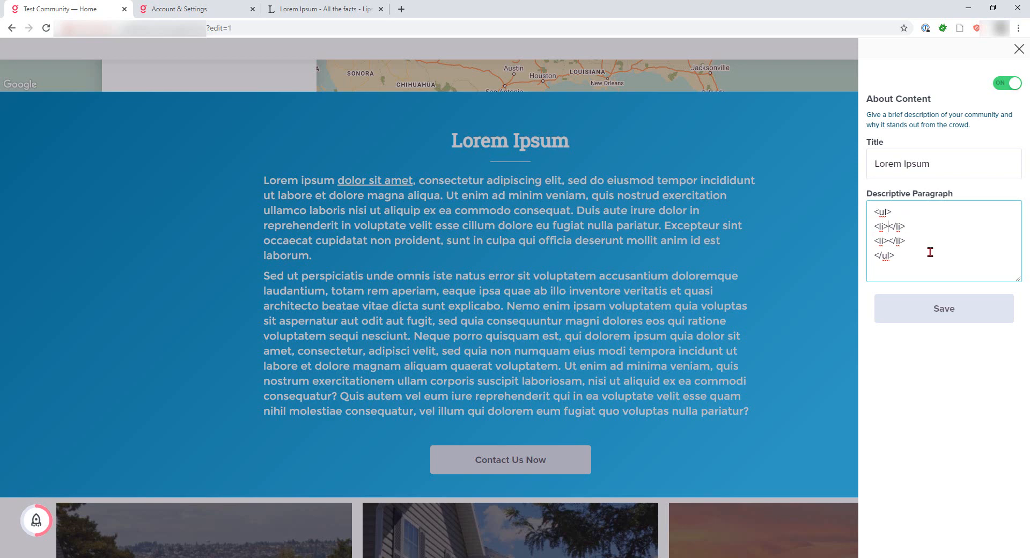
Step: Fill the two empty <li> items with the text "first item" and "second item"
type("first t")
type("tem")
key("Down")
type("second item")
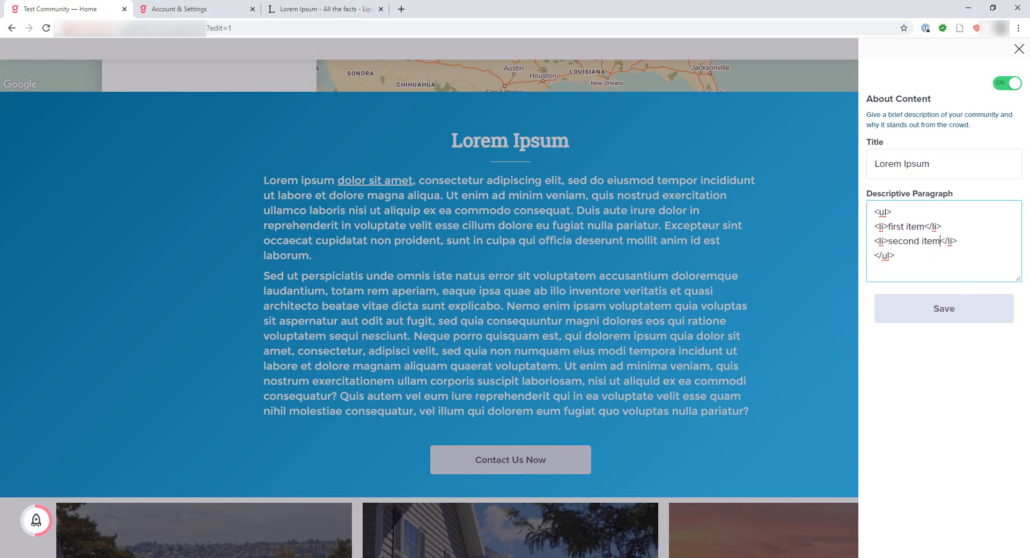
Step: Paste the two copied left-aligned paragraphs back in above the <ul> list and save the About content
left_click(935, 216)
key("ctrl+a")
key("ctrl+v")
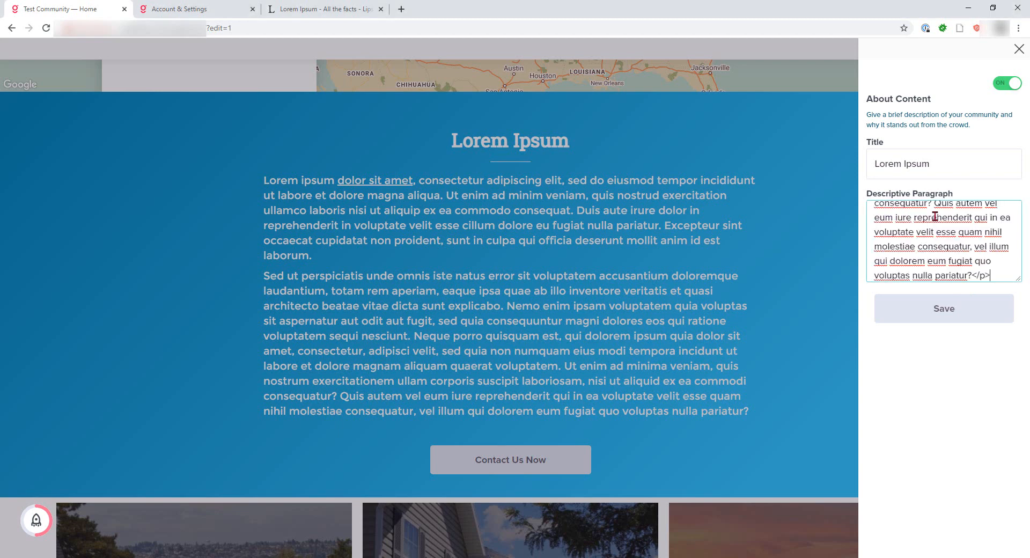
left_click(957, 307)
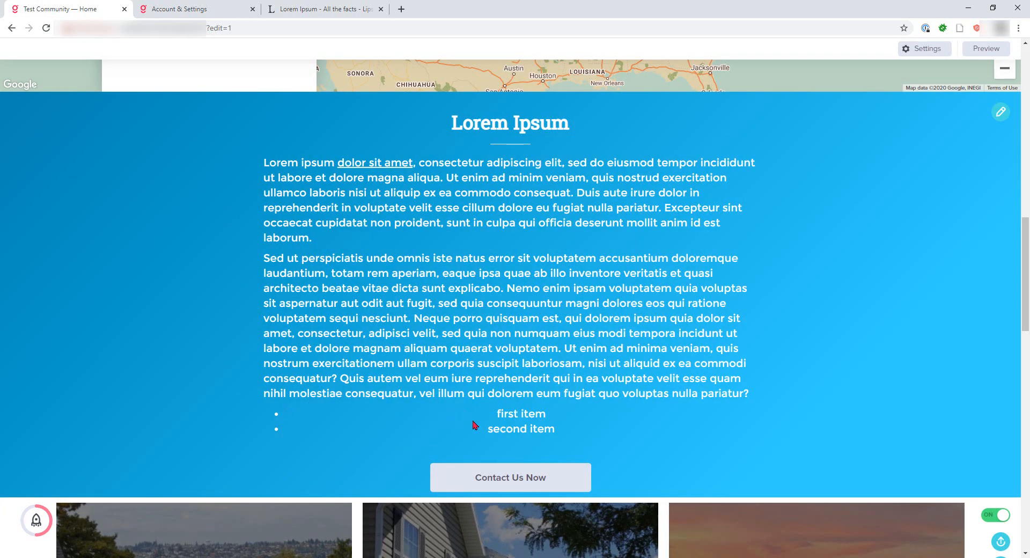
left_click_drag(556, 428, 471, 413)
left_click(555, 422)
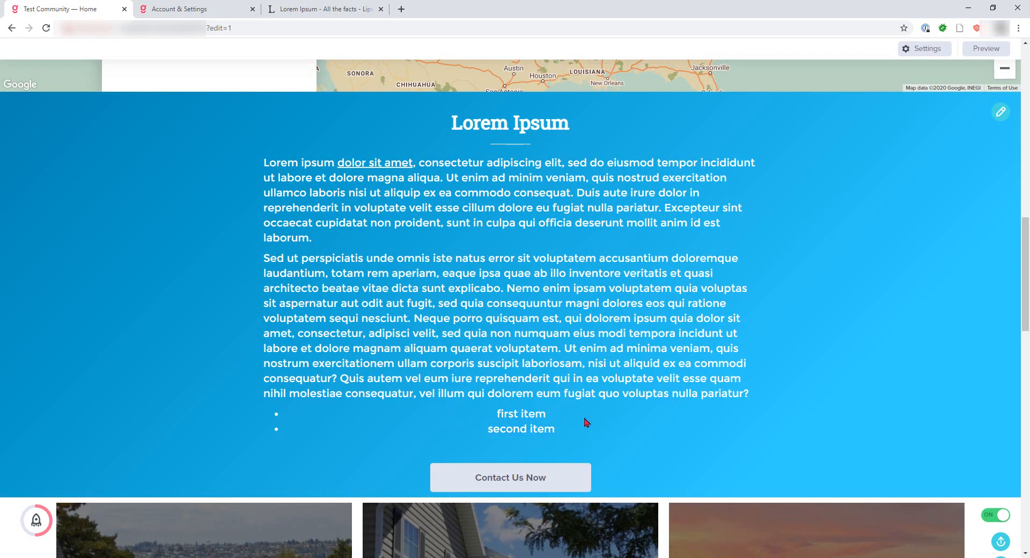
Step: Reopen the About Content settings and enlarge the Descriptive Paragraph box to show more lines
left_click(1000, 113)
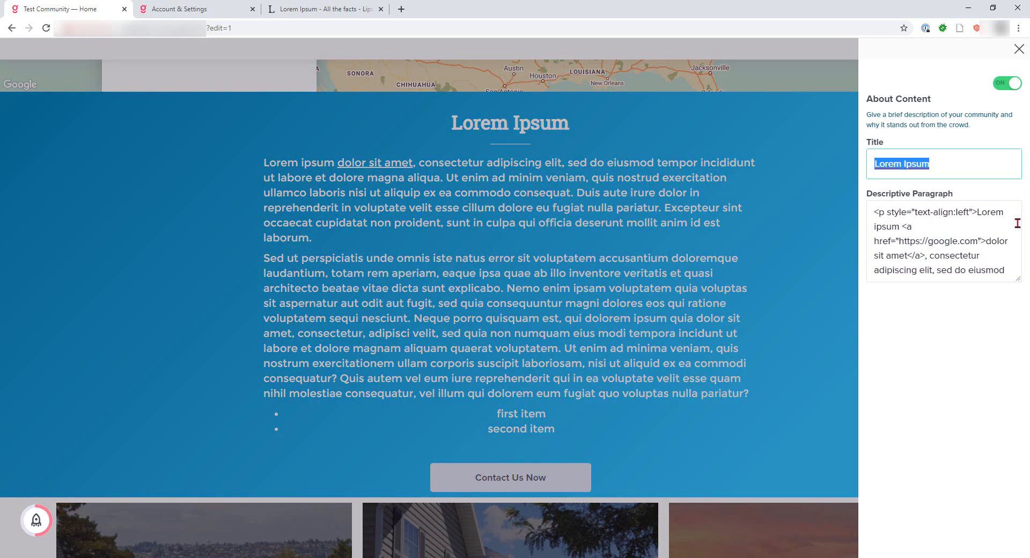
left_click(990, 249)
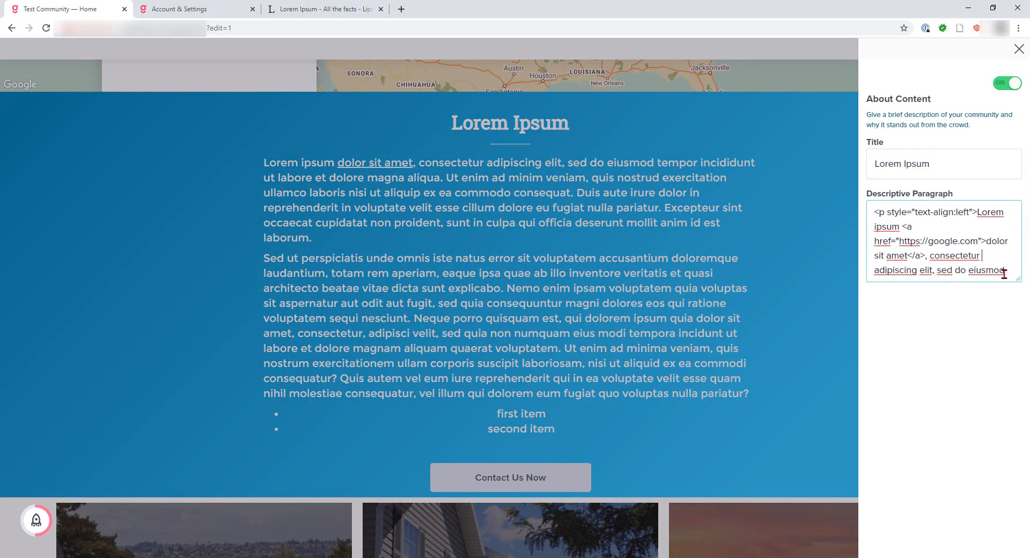
left_click_drag(1017, 278, 1018, 331)
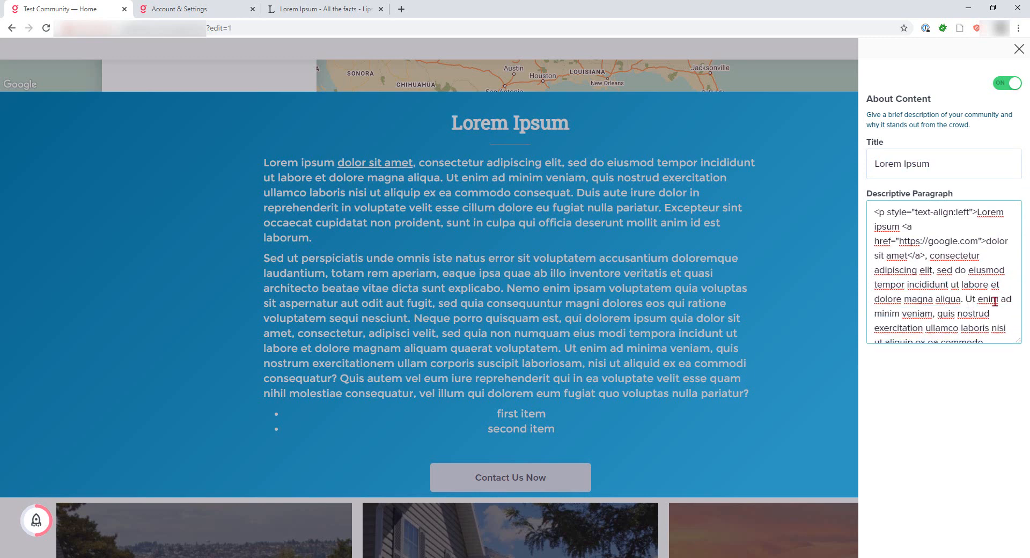
Step: Add the attribute style="text-align:left" to the <li> tag of "first item" in the descriptive paragraph
left_click(997, 316)
key("Down")
key("Down")
key("Down")
key("Down")
key("Down")
key("Down")
key("Down")
key("Down")
key("Down")
key("Down")
key("Down")
key("Down")
key("Down")
key("Down")
key("Down")
key("Down")
key("Down")
key("Down")
key("Down")
key("Down")
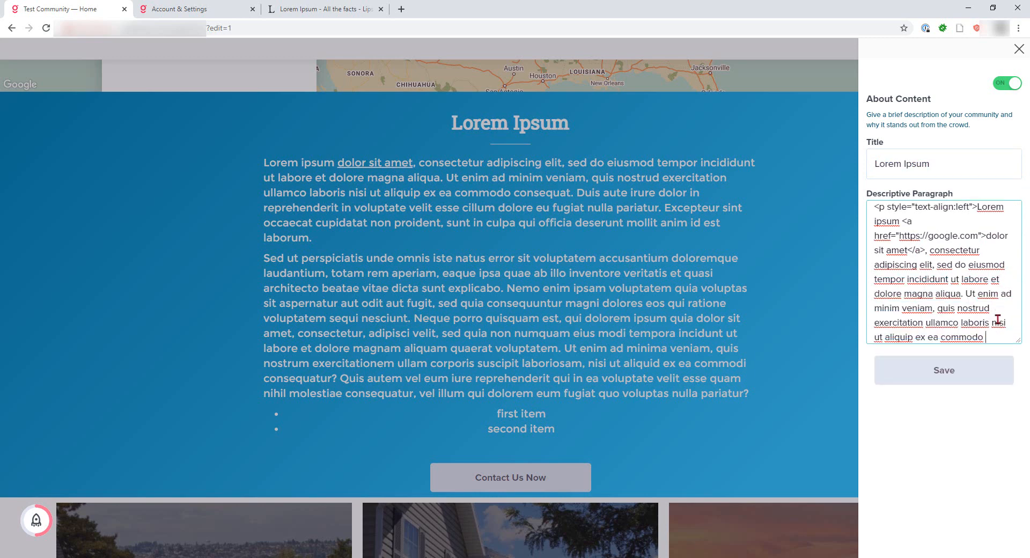
key("Down")
key("Down")
key("Down")
key("Down")
key("Down")
key("Down")
key("Down")
key("Down")
key("Down")
key("Down")
key("Down")
key("Down")
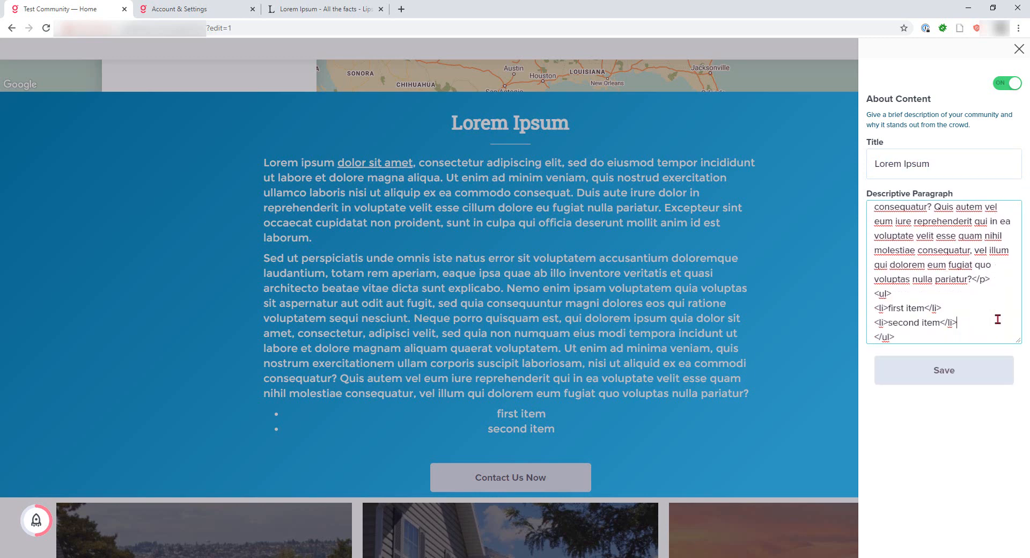
key("Right")
type("style=\"\"")
key("Left")
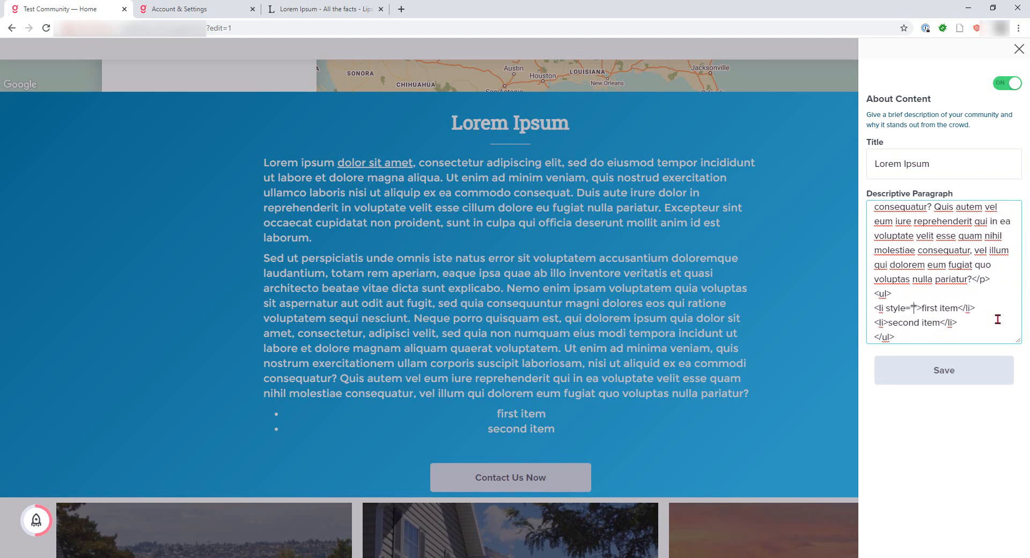
type("text-agl")
key("BackSpace")
key("BackSpace")
type("lign:left")
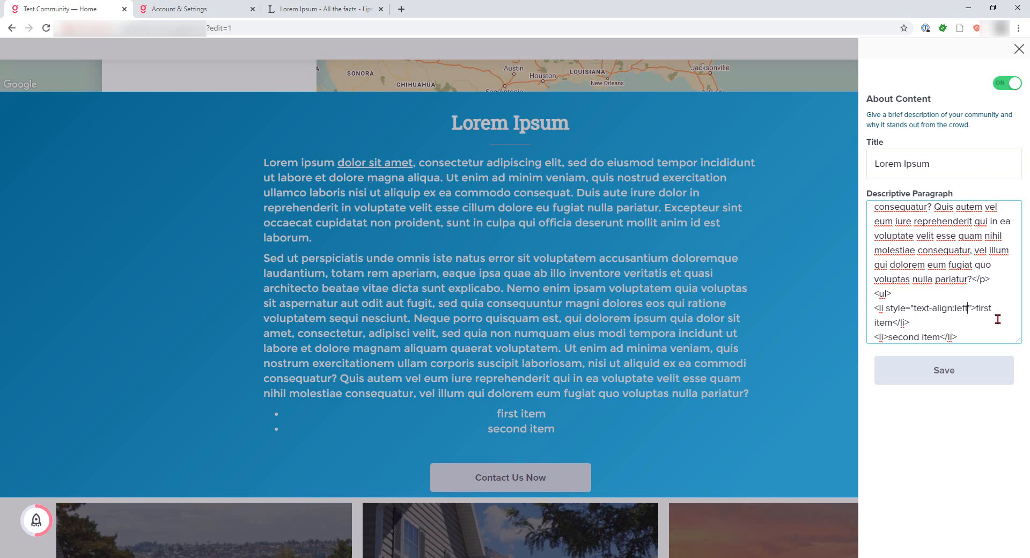
Step: Copy the style="text-align:left" attribute into the <li> tag of "second item" and save the About content
key("shift+Left")
key("shift+Left")
key("shift+Left")
key("shift+Left")
key("shift+Left")
key("shift+Left")
key("shift+Left")
key("shift+Left")
key("shift+Left")
key("shift+Left")
key("shift+Left")
key("shift+Left")
key("shift+Left")
key("shift+Left")
key("shift+Left")
key("shift+Left")
key("shift+Left")
key("shift+Left")
key("shift+Left")
key("shift+Left")
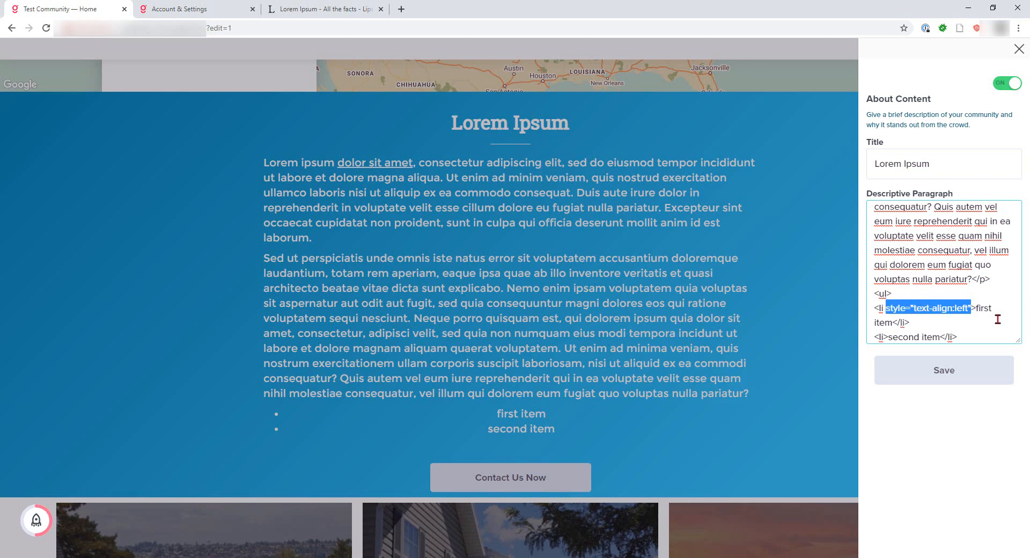
key("ctrl+c")
left_click(883, 337)
key("ctrl+v")
left_click(957, 371)
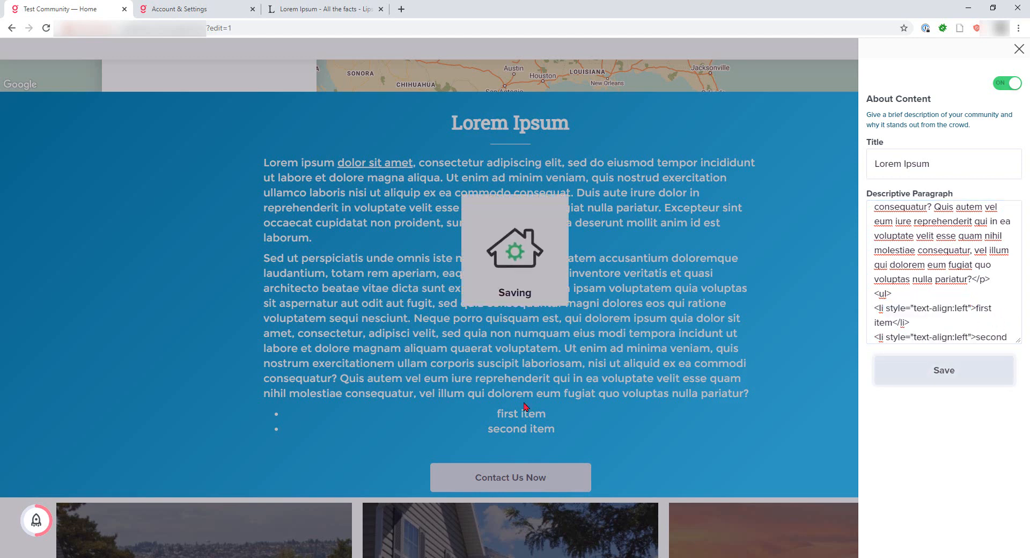